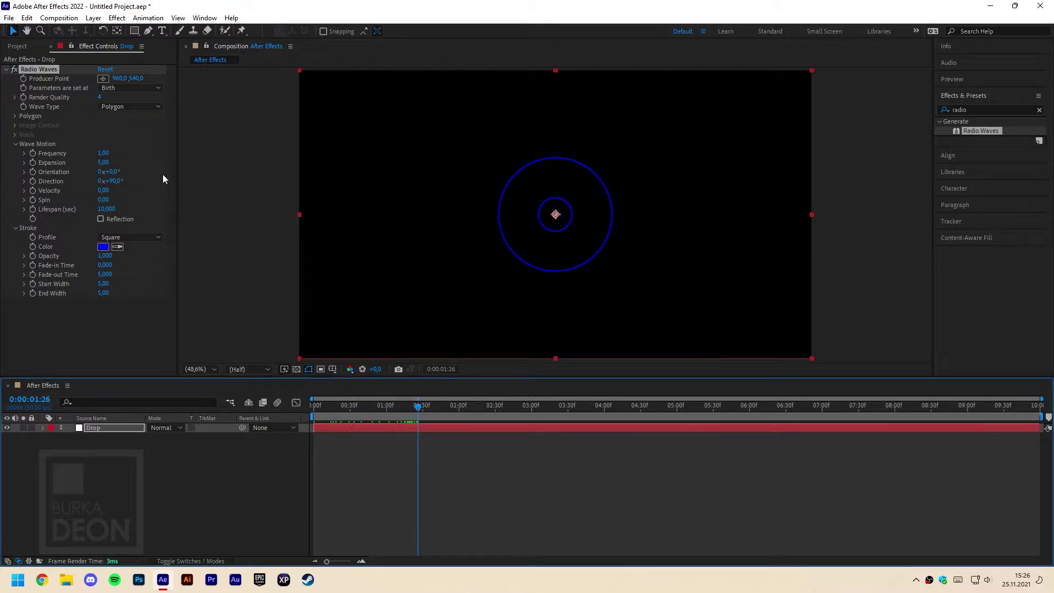
Step: Change the Radio Waves stroke color to white (FFFFFF)
click(103, 247)
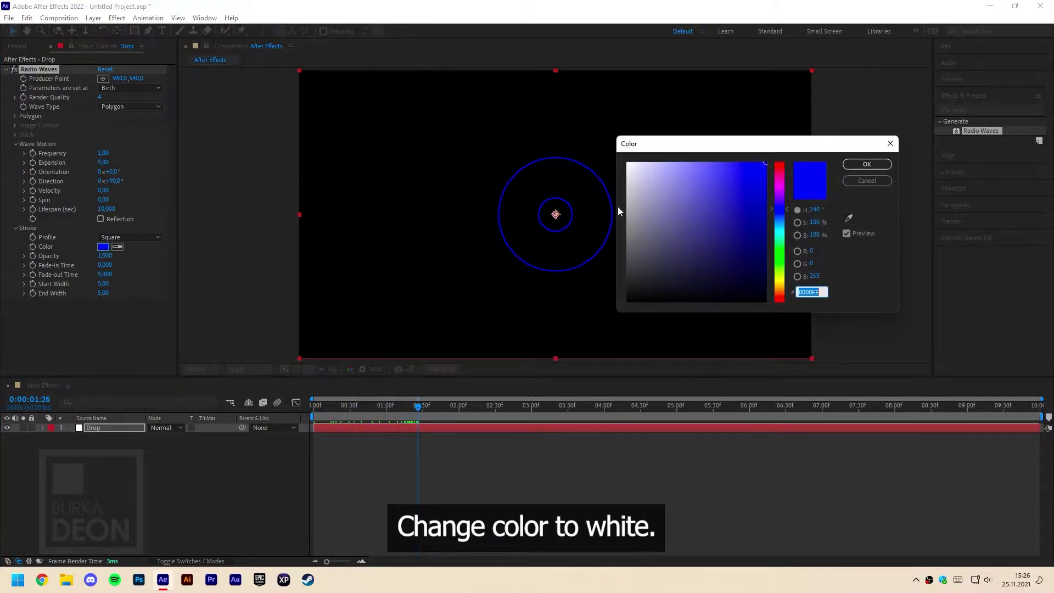
drag(628, 208, 600, 143)
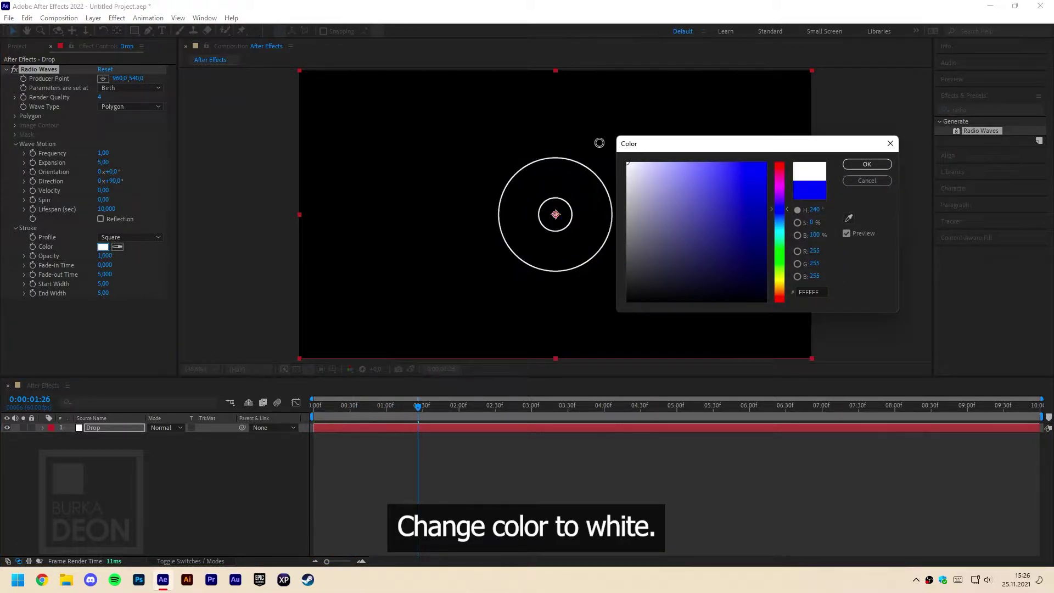
click(854, 166)
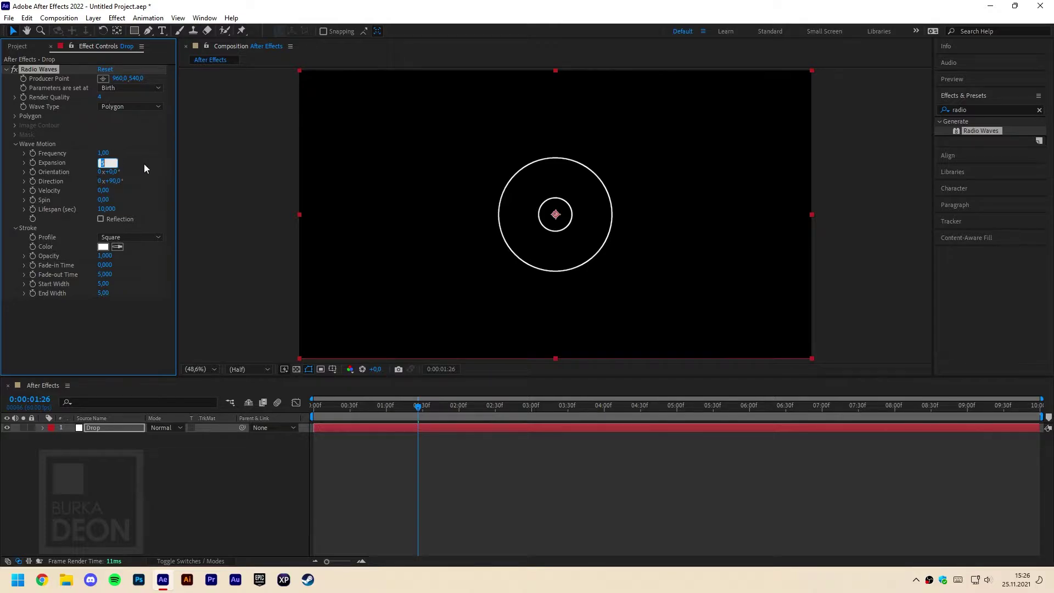
Step: Set the Radio Waves wave motion's Expansion to 10 and Lifespan to 2 seconds
text(10)
key(Return)
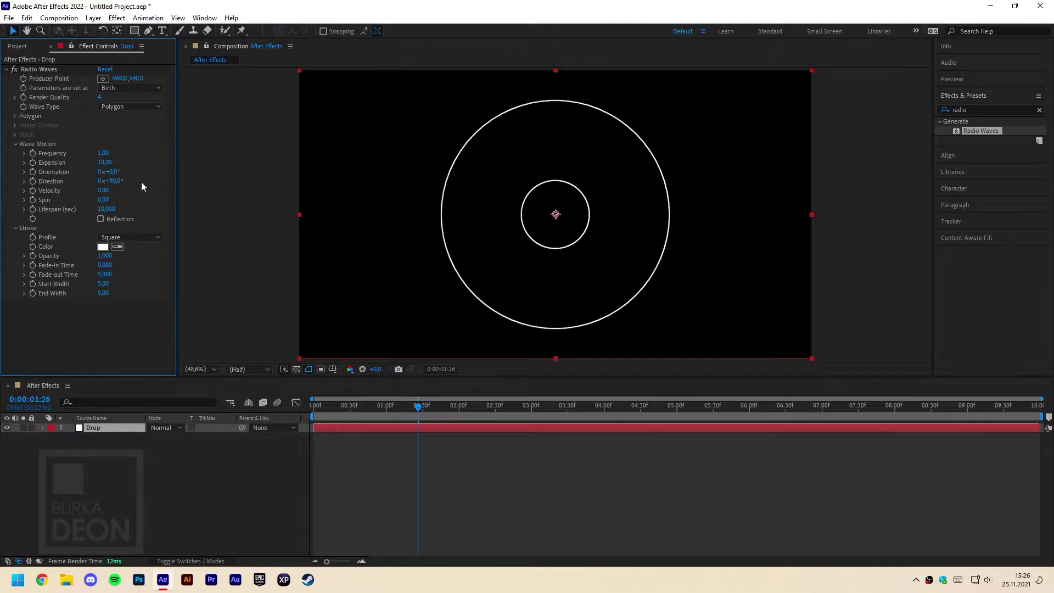
text(2)
key(Return)
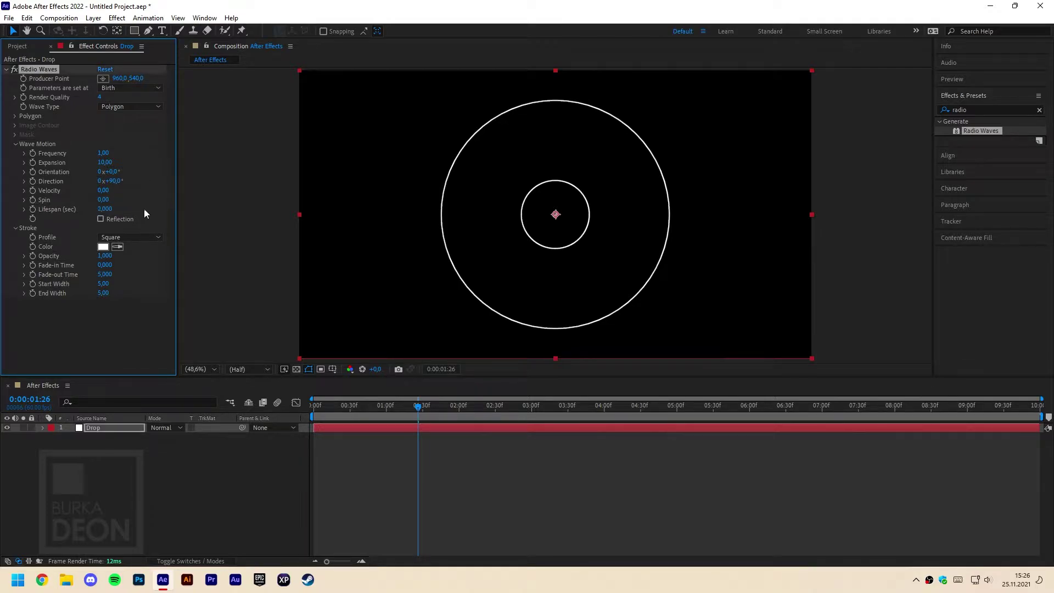
Step: Enable Reflection for the Radio Waves motion and check the animation around the two-second mark
mouse_move(416, 409)
mouse_down()
mouse_move(388, 408)
mouse_move(465, 409)
mouse_move(420, 409)
mouse_up()
click(100, 219)
click(412, 407)
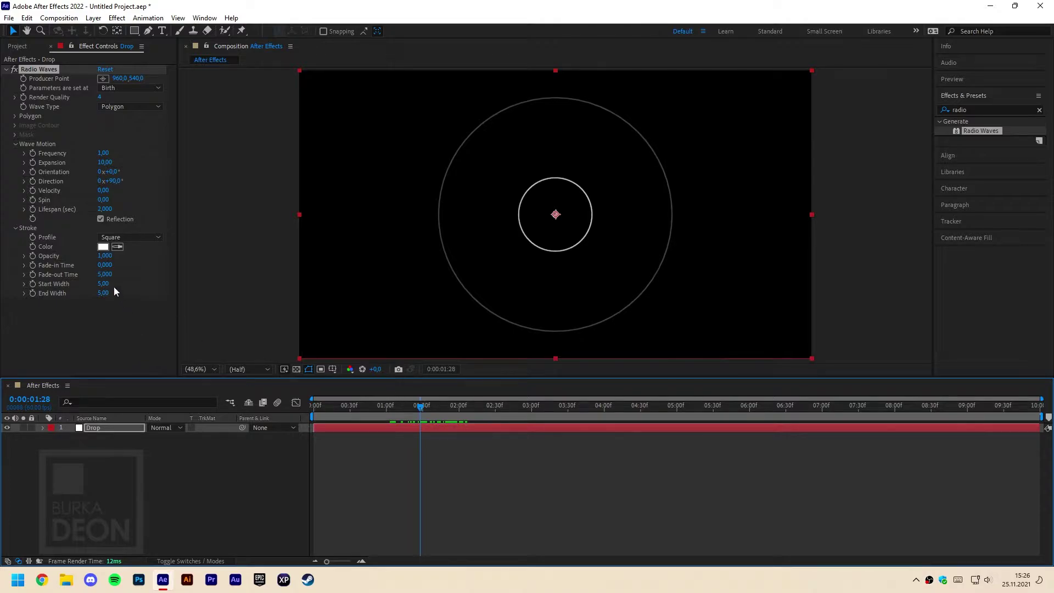
Step: Set the Radio Waves stroke's Fade-out Time to 10 and Start Width to 100, and preview the thicker rings
click(106, 274)
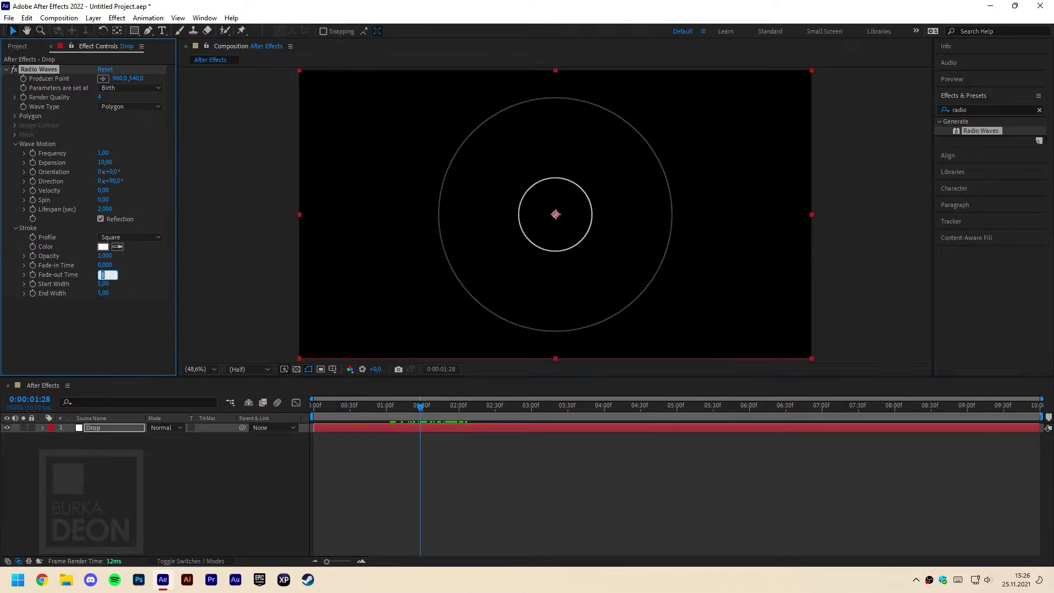
text(10)
key(Tab)
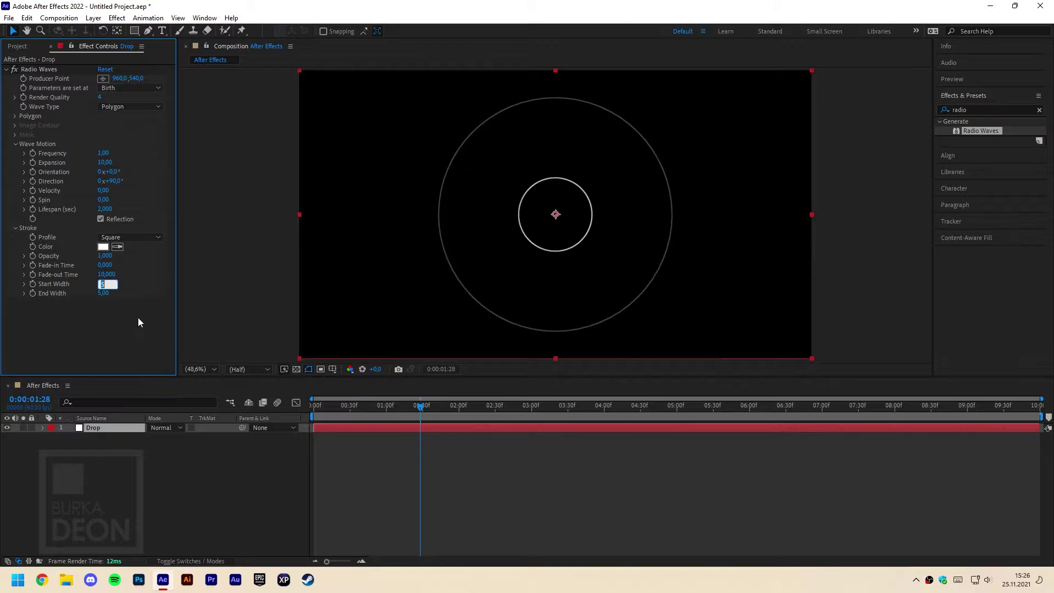
text(100)
key(Return)
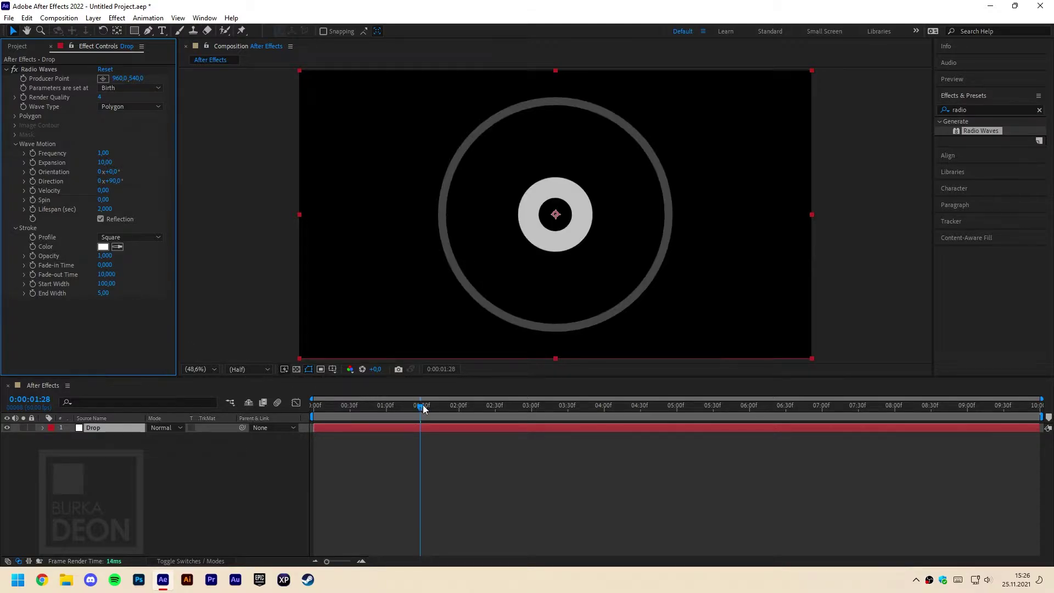
drag(420, 407, 458, 421)
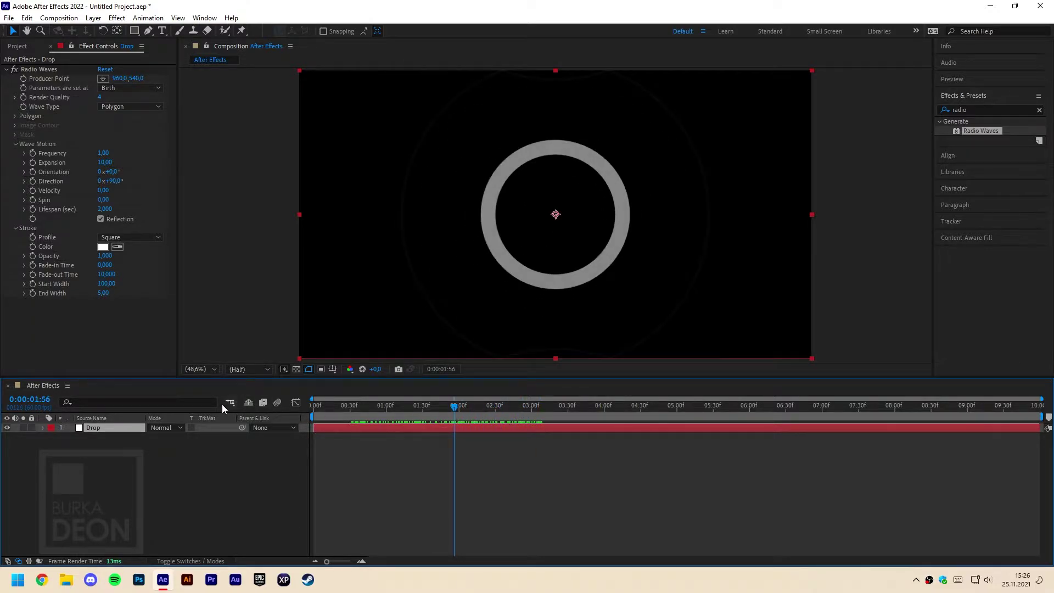
Step: Apply the Turbulent Displace effect to the Drop solid after Radio Waves and preview the distortion
click(5, 70)
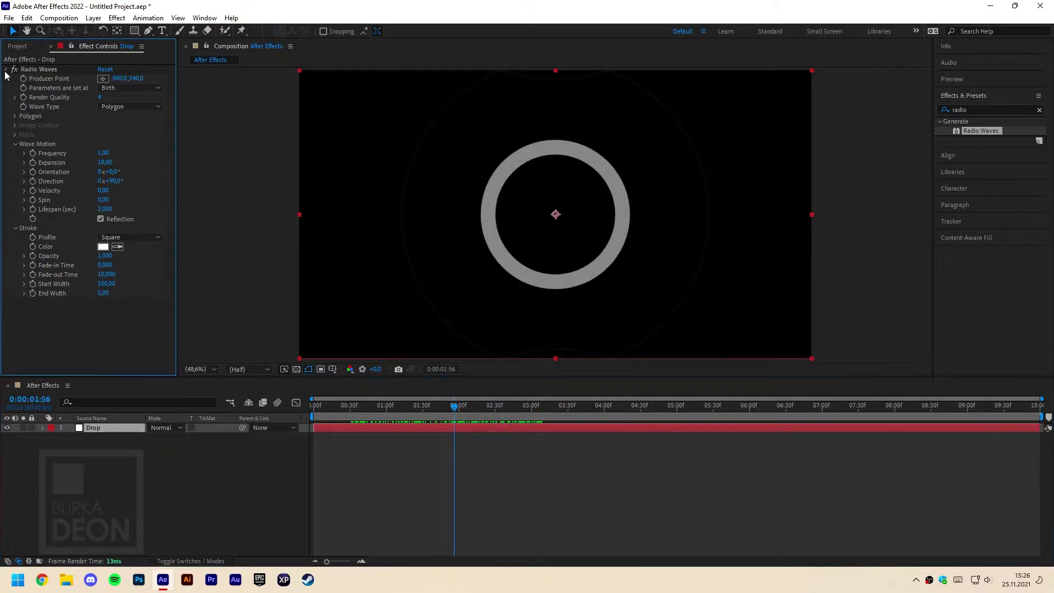
click(969, 111)
text(turbu)
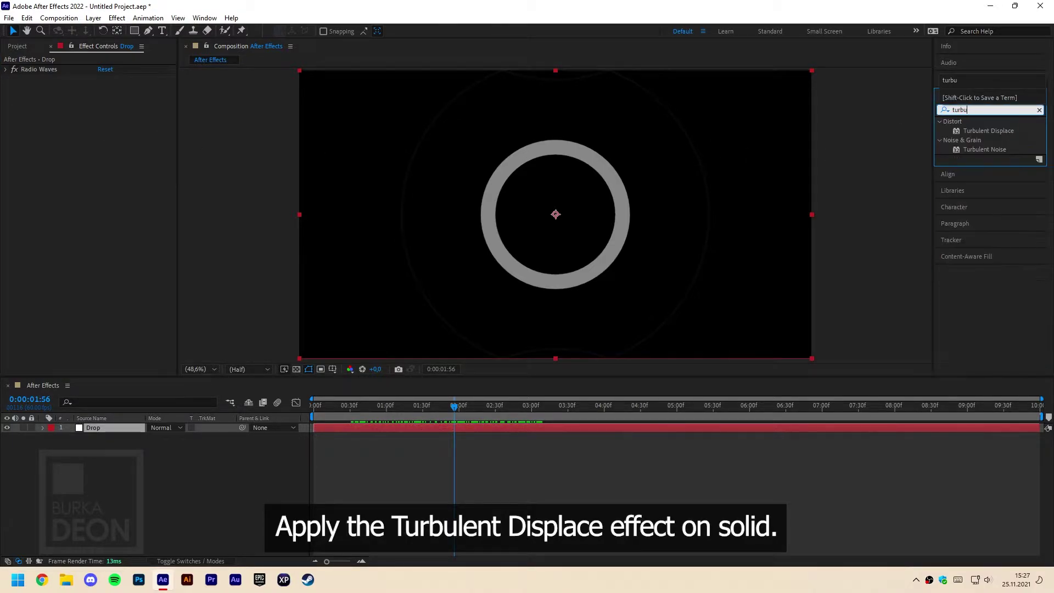
drag(980, 131, 140, 157)
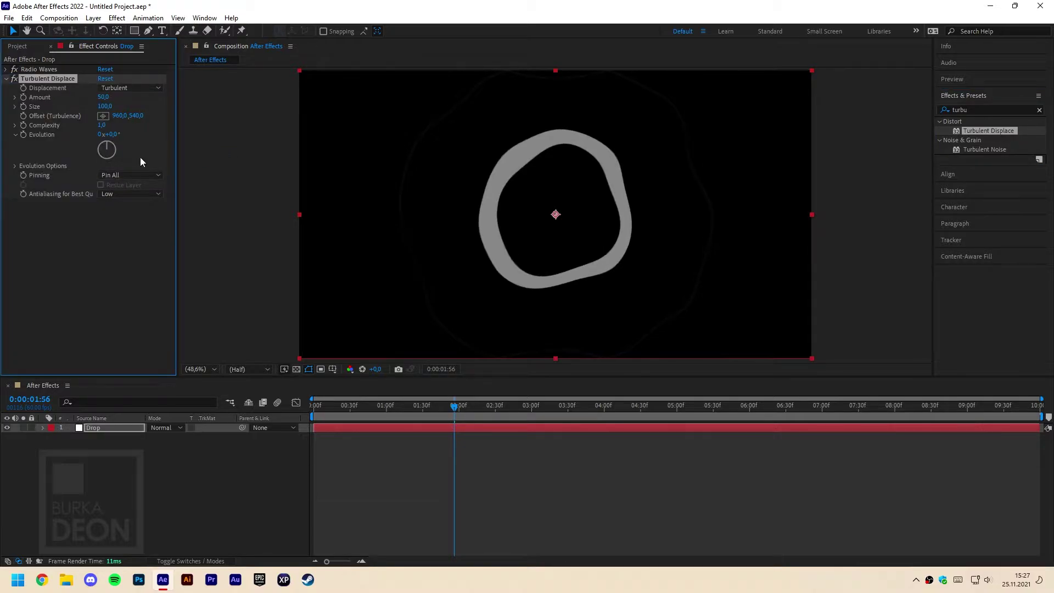
drag(454, 409, 486, 410)
Step: Apply CC Radial Fast Blur to the Drop solid and set its Amount to 75
click(969, 110)
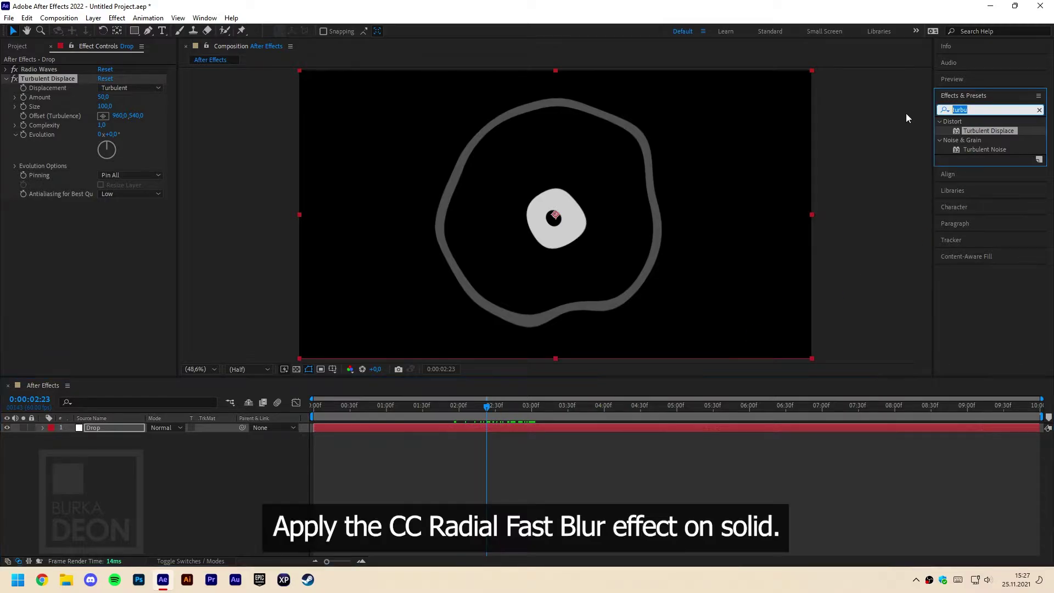
text(cc radi)
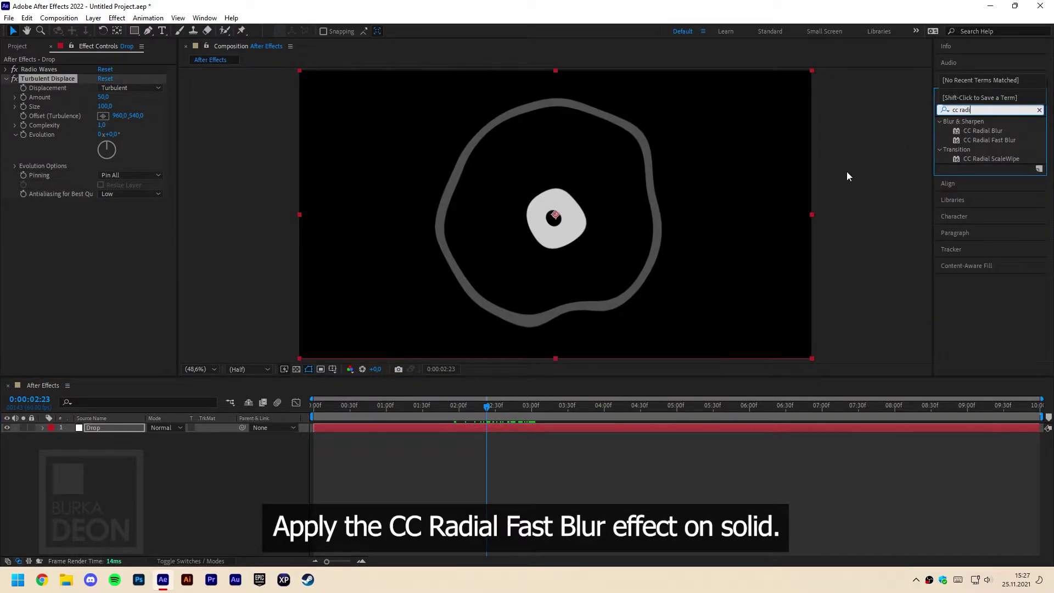
drag(985, 140, 83, 236)
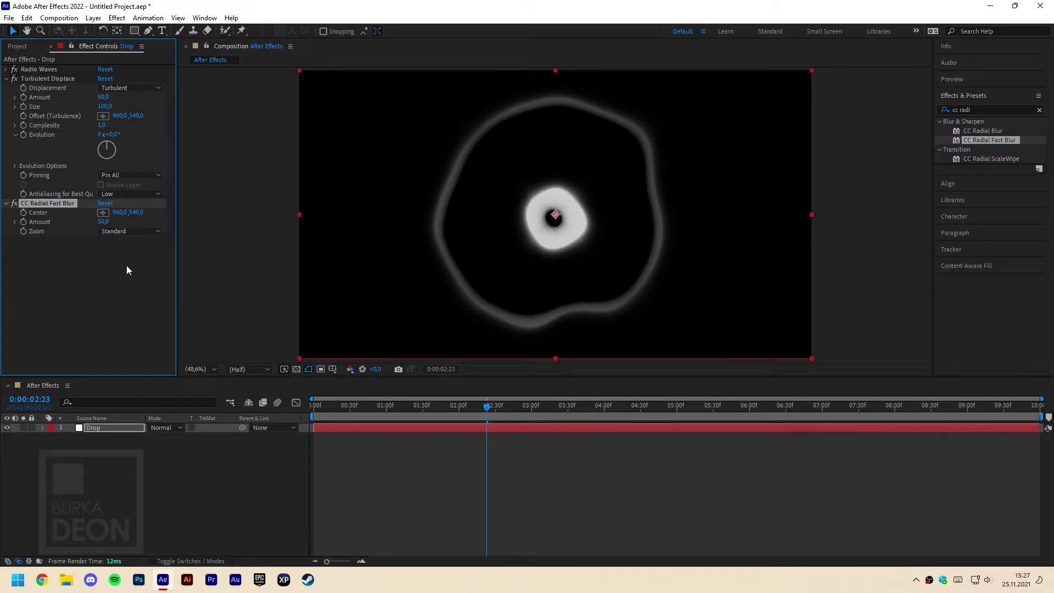
click(103, 221)
text(75)
click(422, 430)
drag(472, 406, 591, 406)
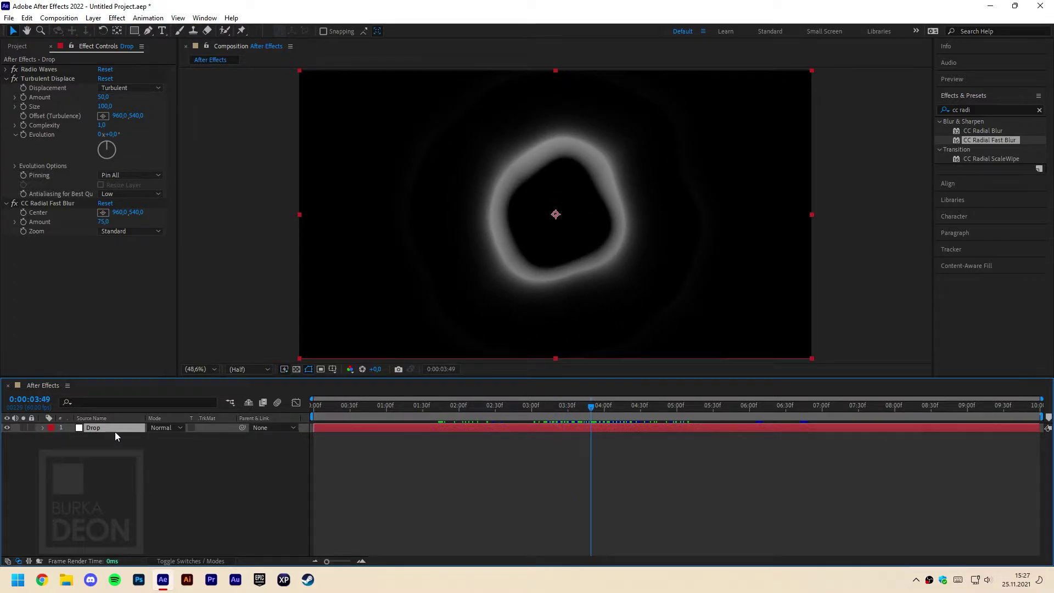
Step: Add the expression wiggle(1,1000) to the Radio Waves Producer Point and preview the moving drops
click(6, 78)
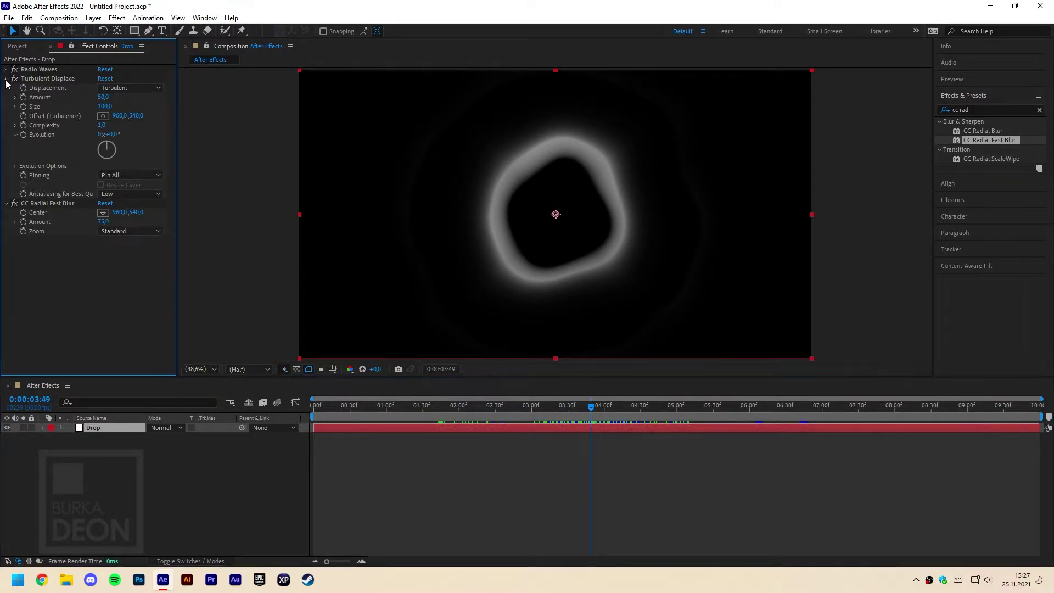
click(5, 88)
click(6, 69)
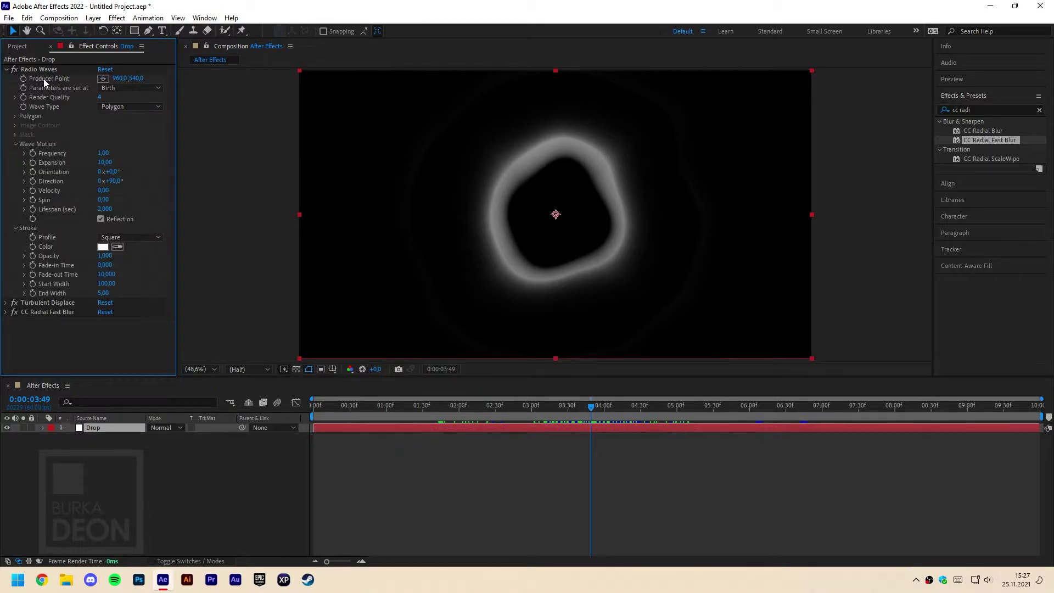
alt+click(23, 78)
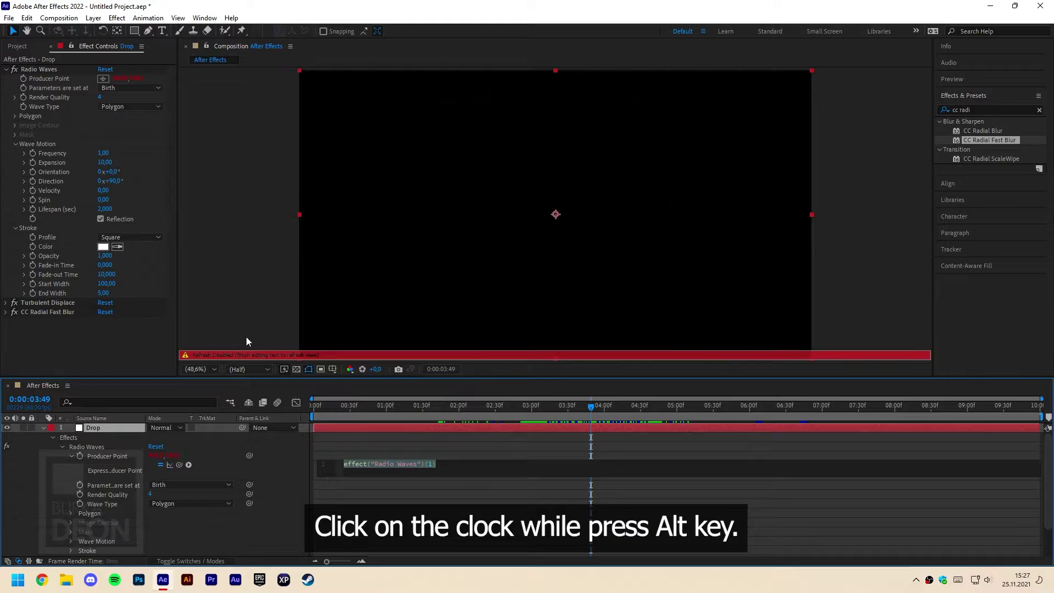
text(wigg)
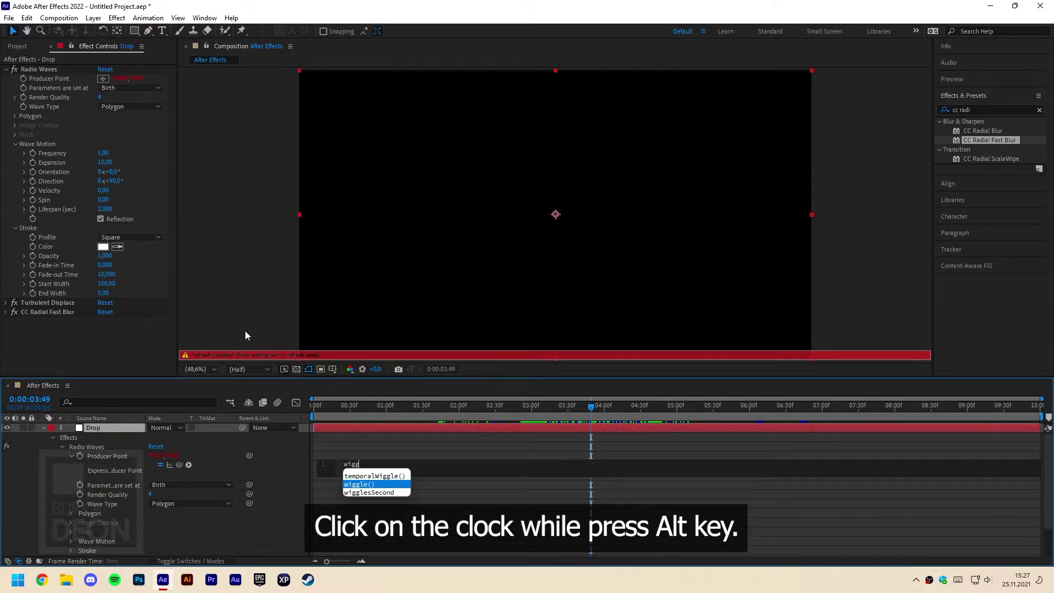
text(le)
key(Return)
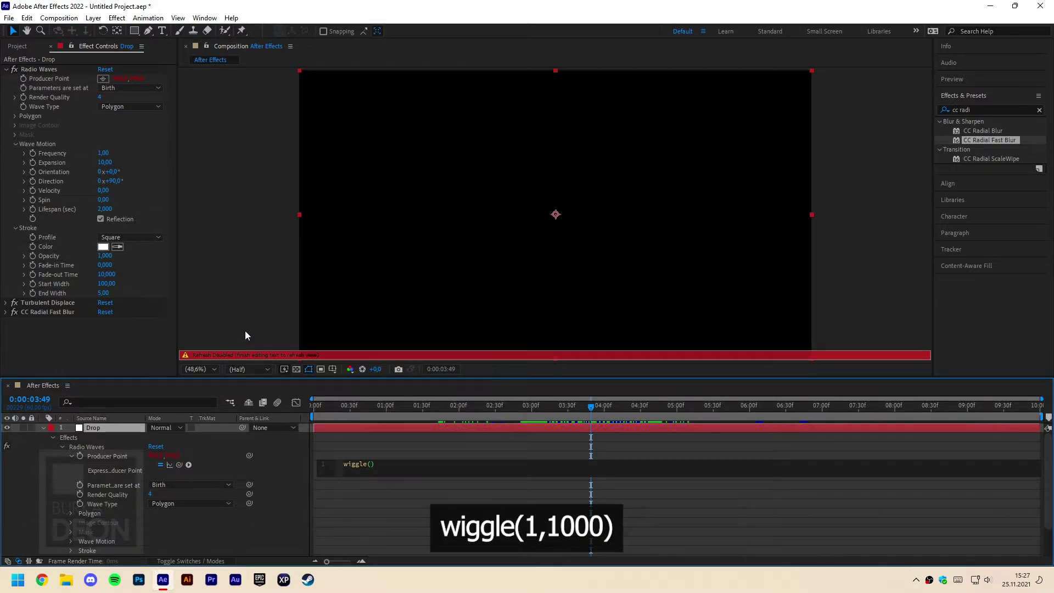
text(1,1000)
click(416, 537)
drag(434, 407, 639, 427)
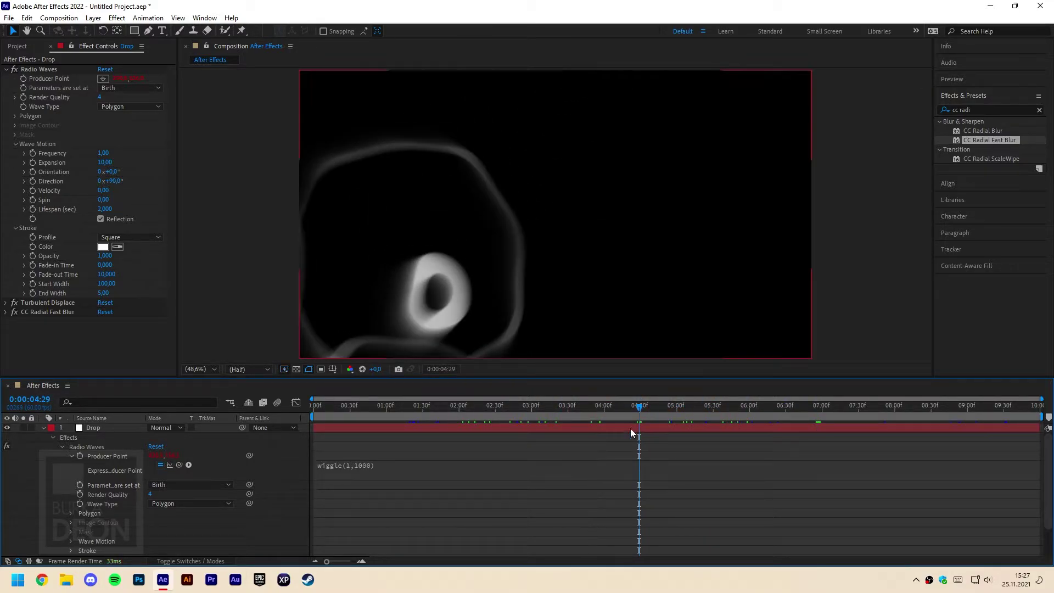
Step: Duplicate the Drop layer and shift the copy to start at 0:00:00:30
click(44, 428)
click(105, 427)
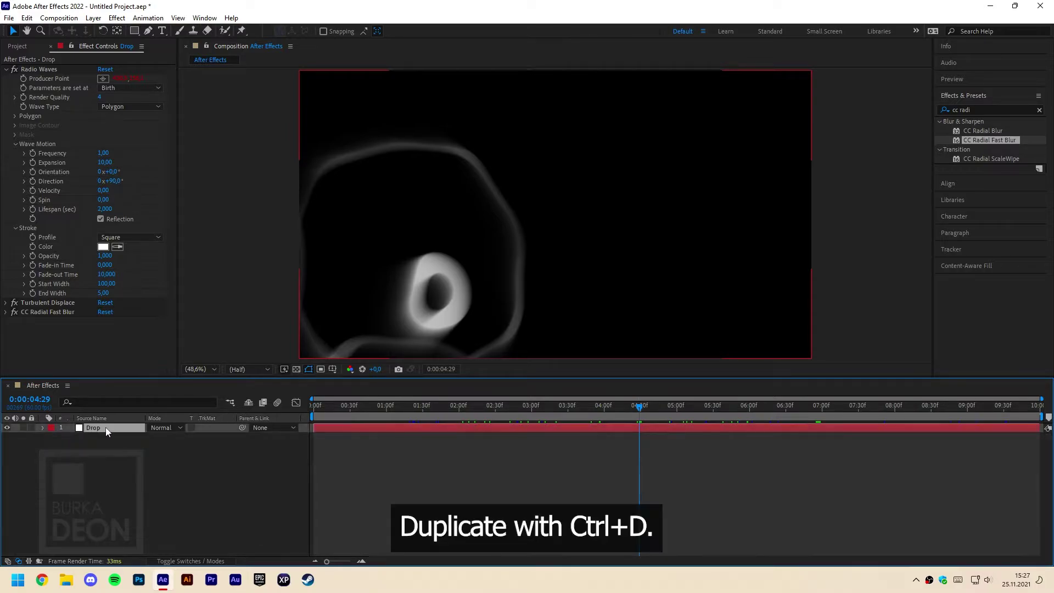
key(ctrl+d)
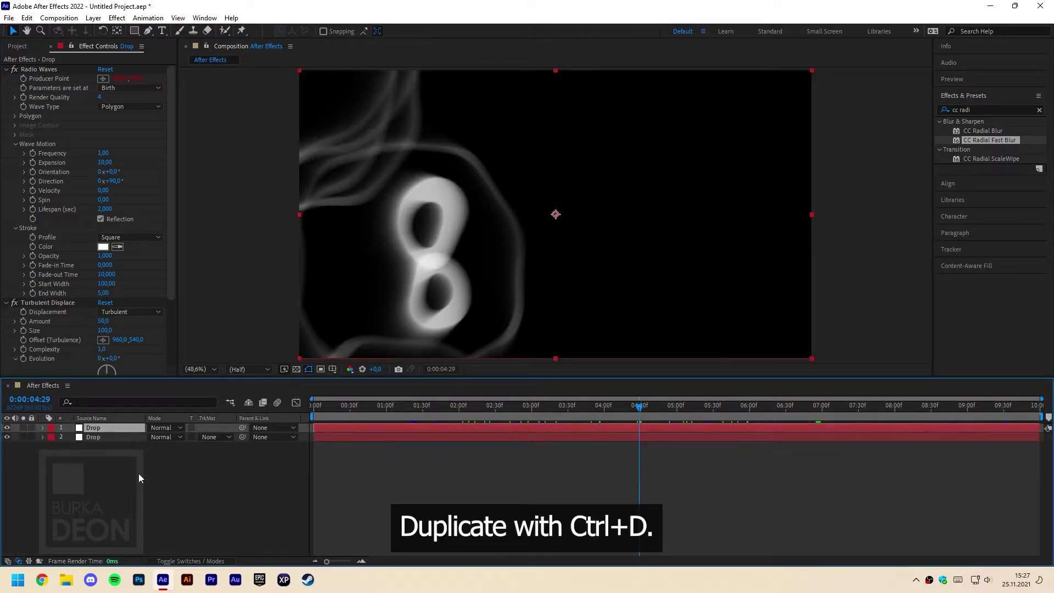
drag(336, 409, 357, 430)
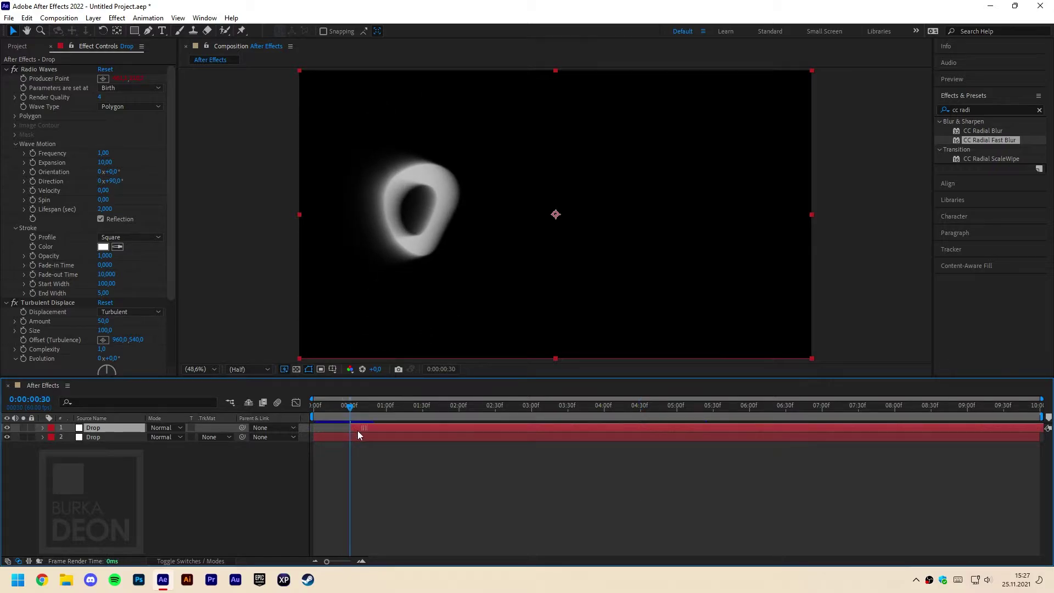
Step: Change the duplicated Drop layer's Producer Point expression to wiggle(1.5,500) and preview both layers through the timeline
click(43, 428)
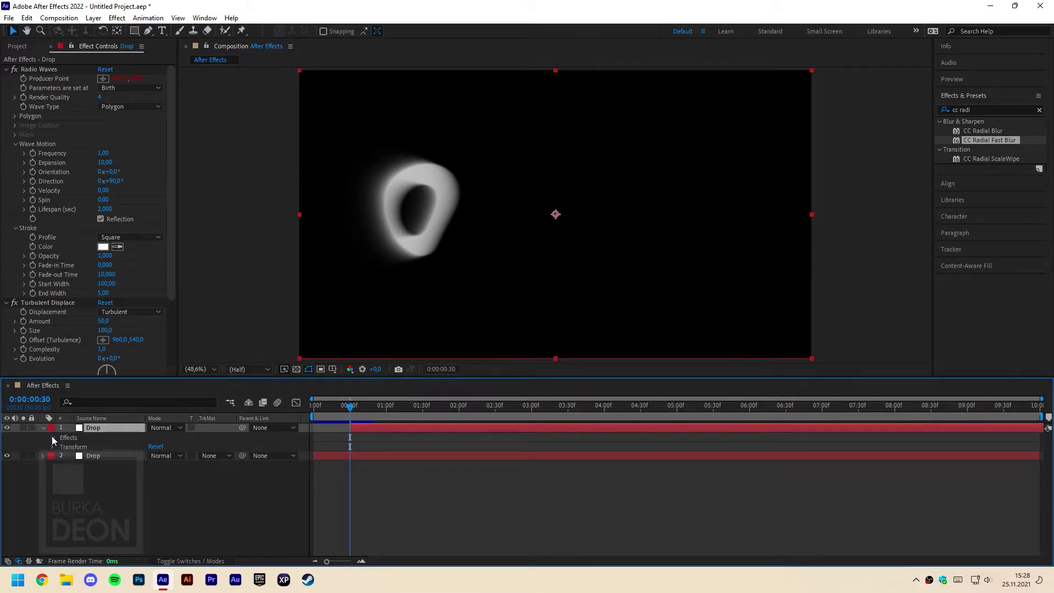
click(54, 438)
click(63, 446)
click(70, 456)
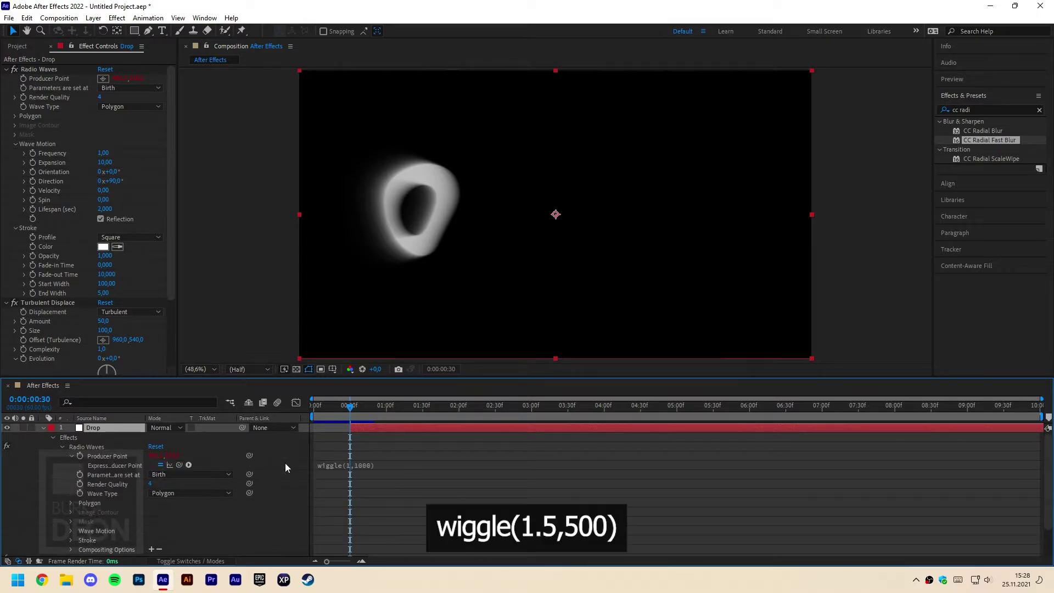
click(362, 464)
click(364, 465)
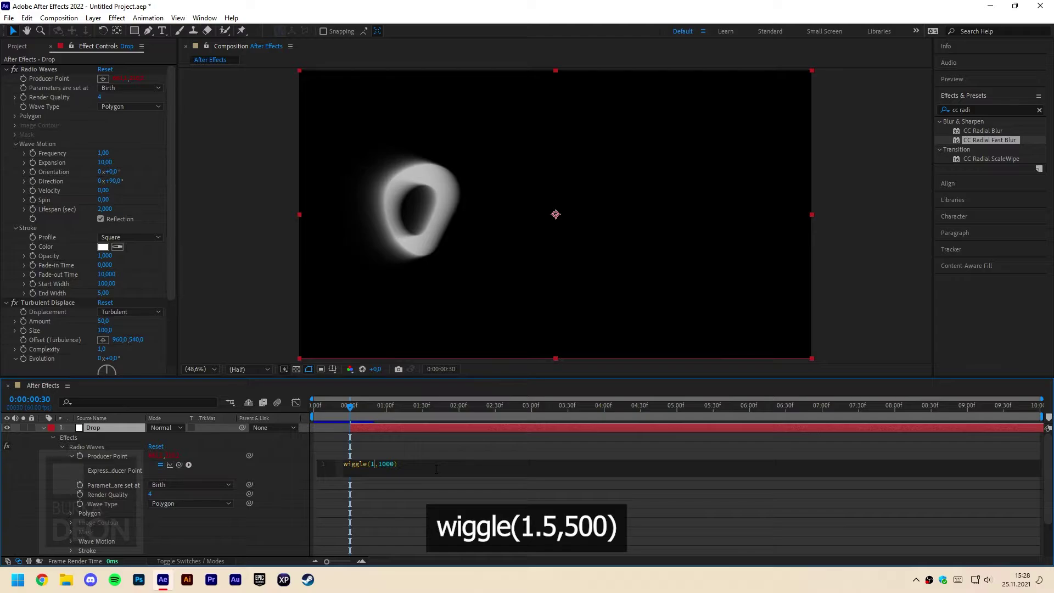
text(.5)
key(Right)
key(Delete)
key(Delete)
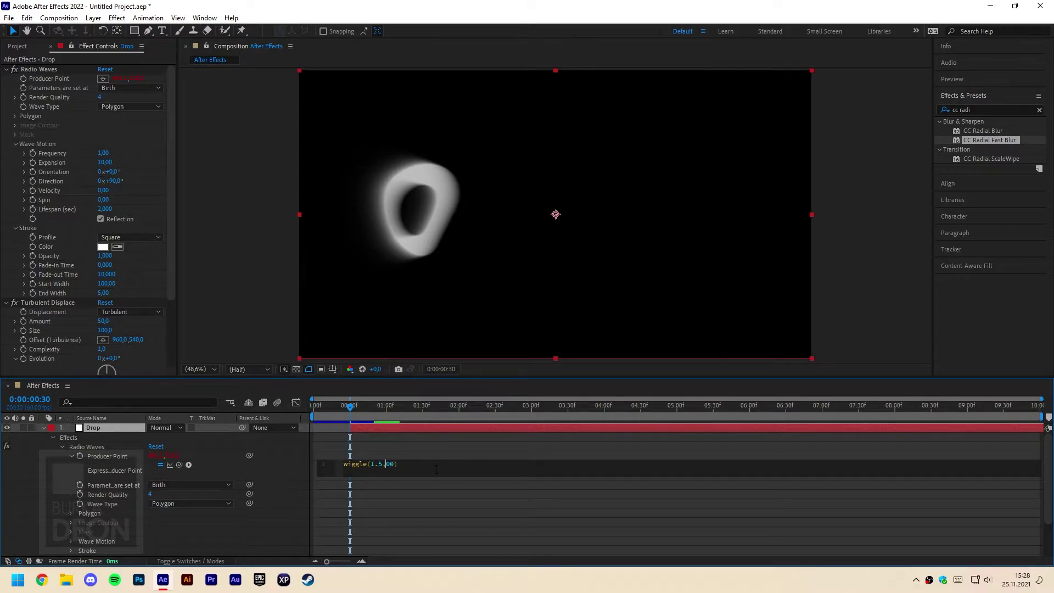
click(443, 453)
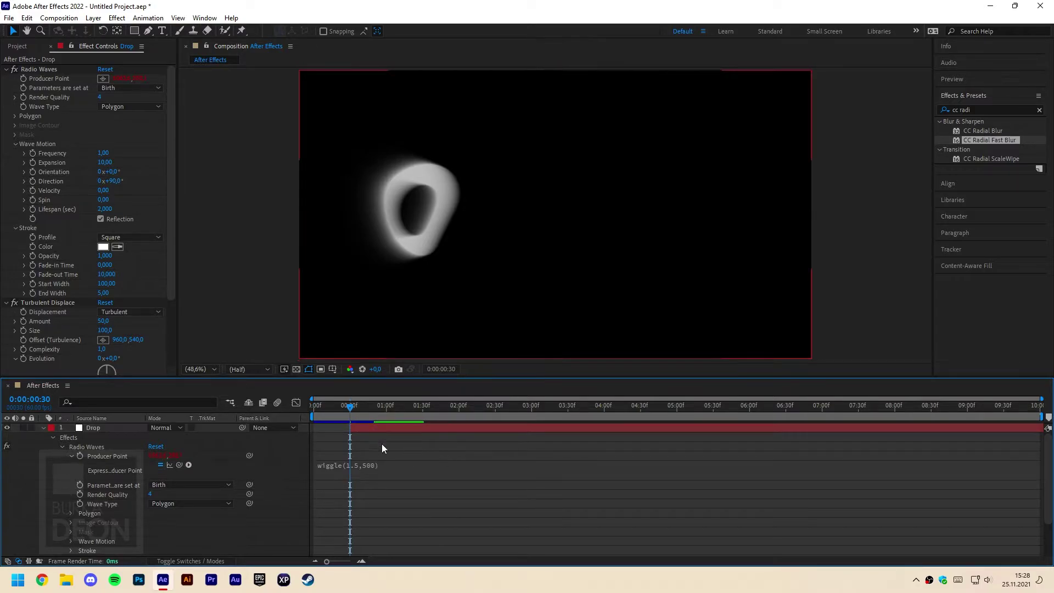
click(41, 427)
key(ctrl+d)
drag(346, 409, 929, 446)
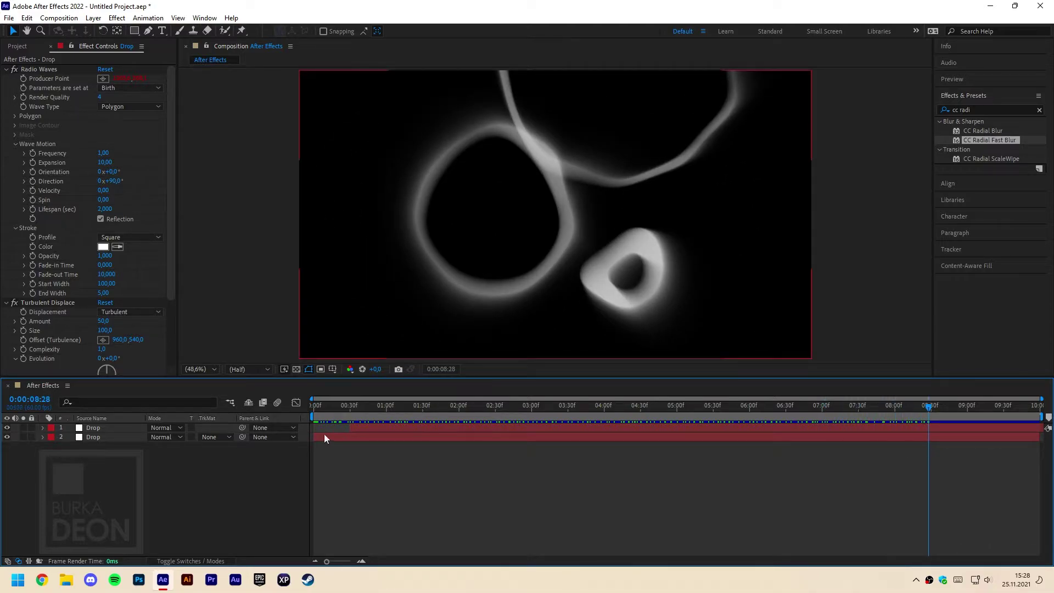
Step: Pre-compose both Drop layers into a new composition named Drops, moving all attributes into it
drag(114, 456, 103, 423)
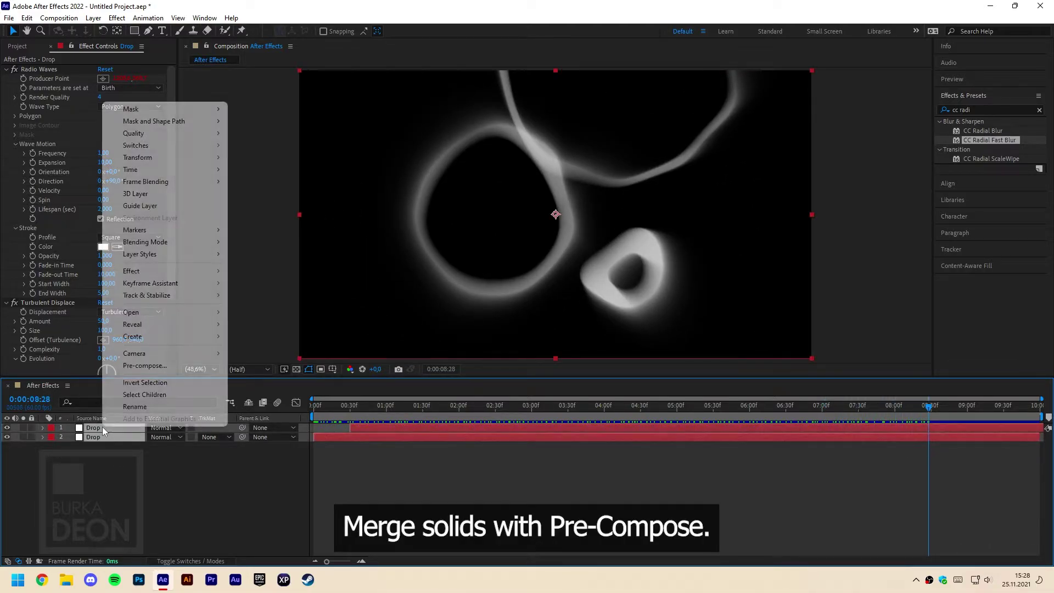
right_click(102, 427)
click(142, 366)
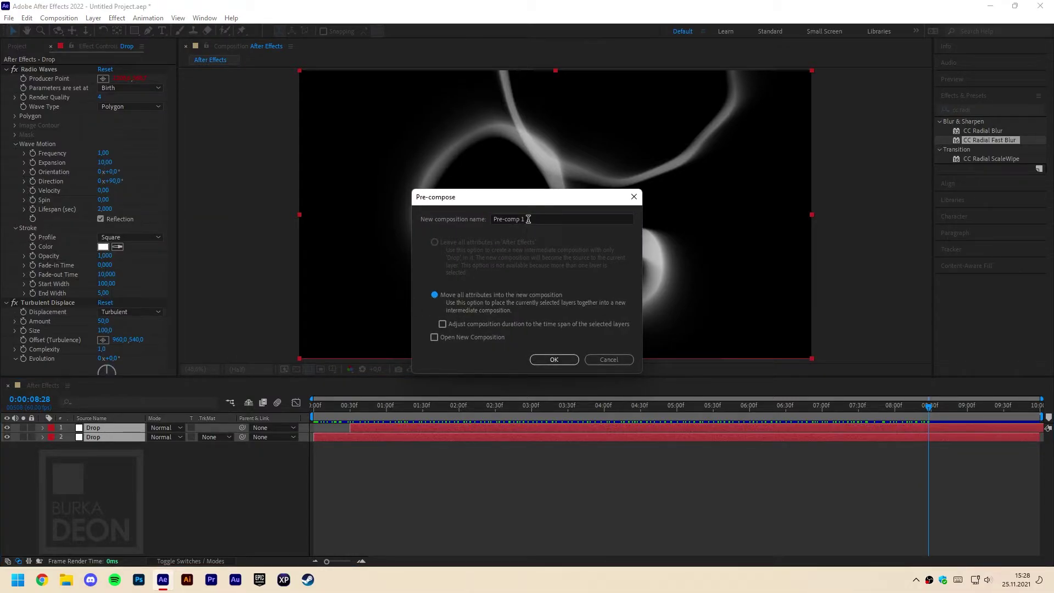
text(Drops)
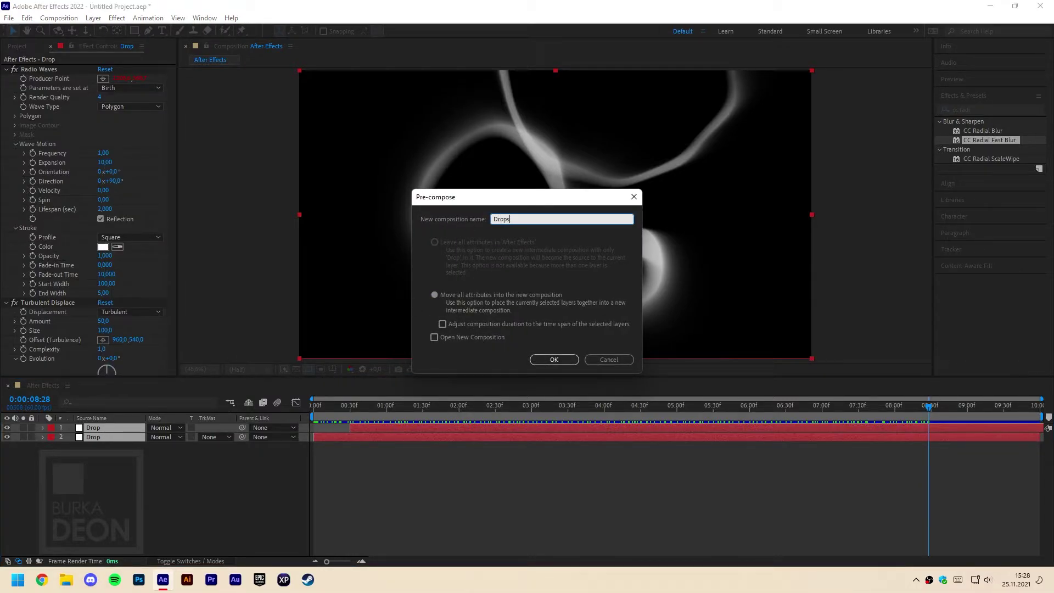
click(552, 359)
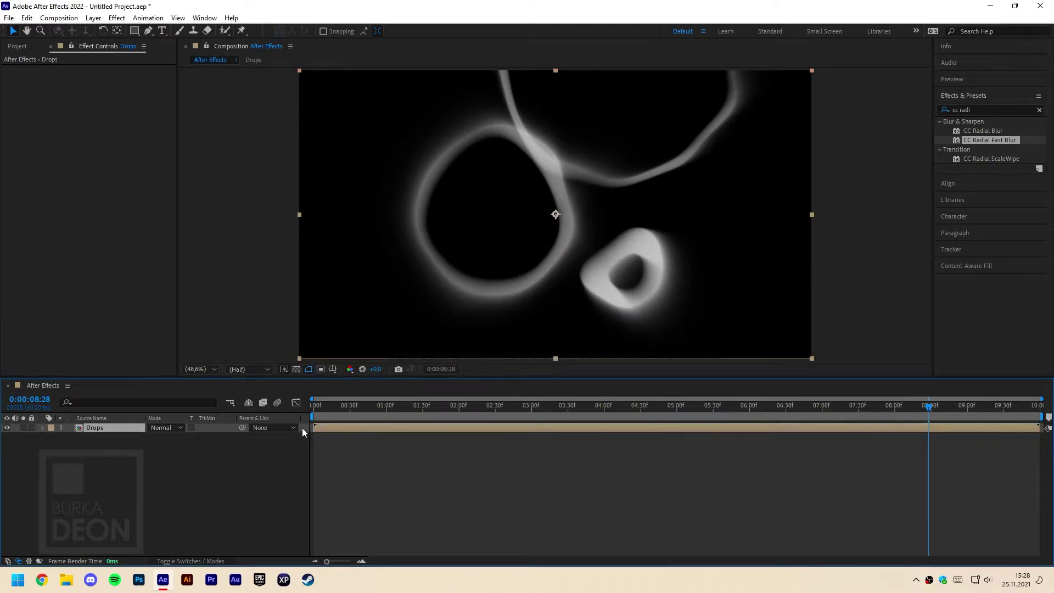
click(191, 481)
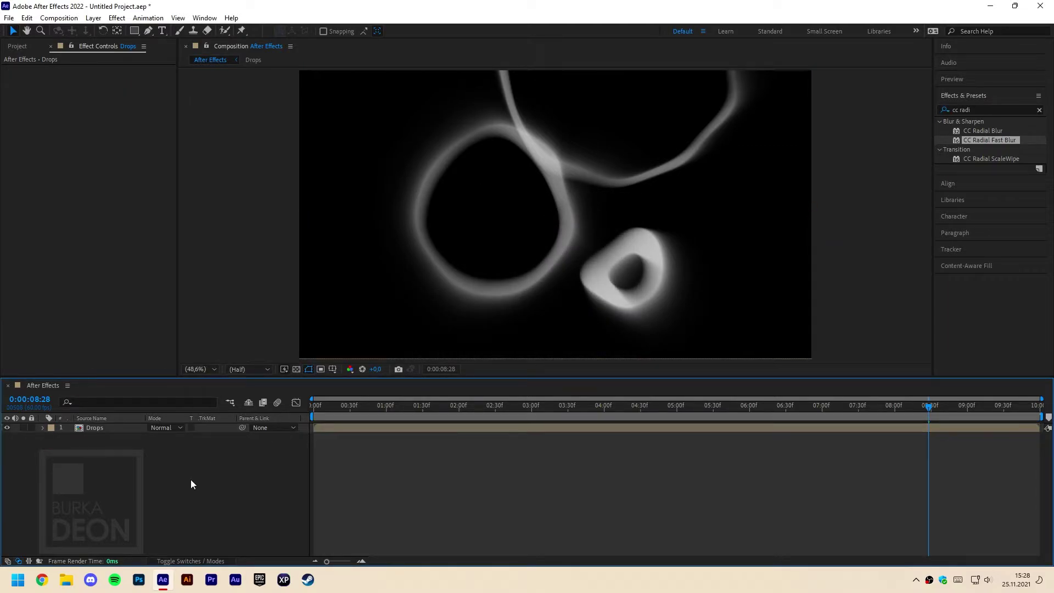
Step: Add Wallpaper.png to the After Effects composition as a background layer beneath Drops
click(17, 46)
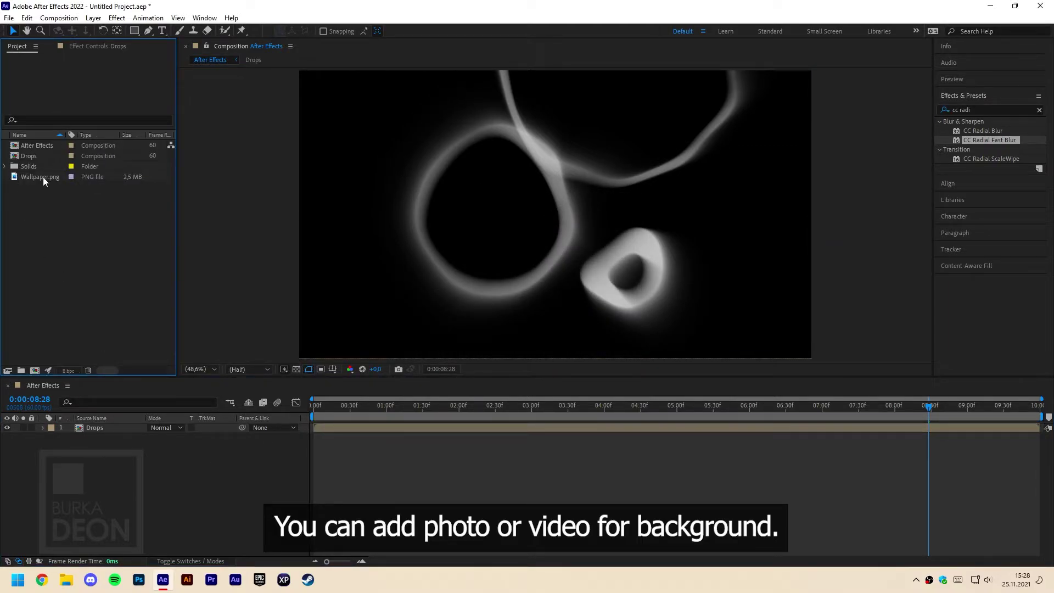
drag(43, 177, 124, 446)
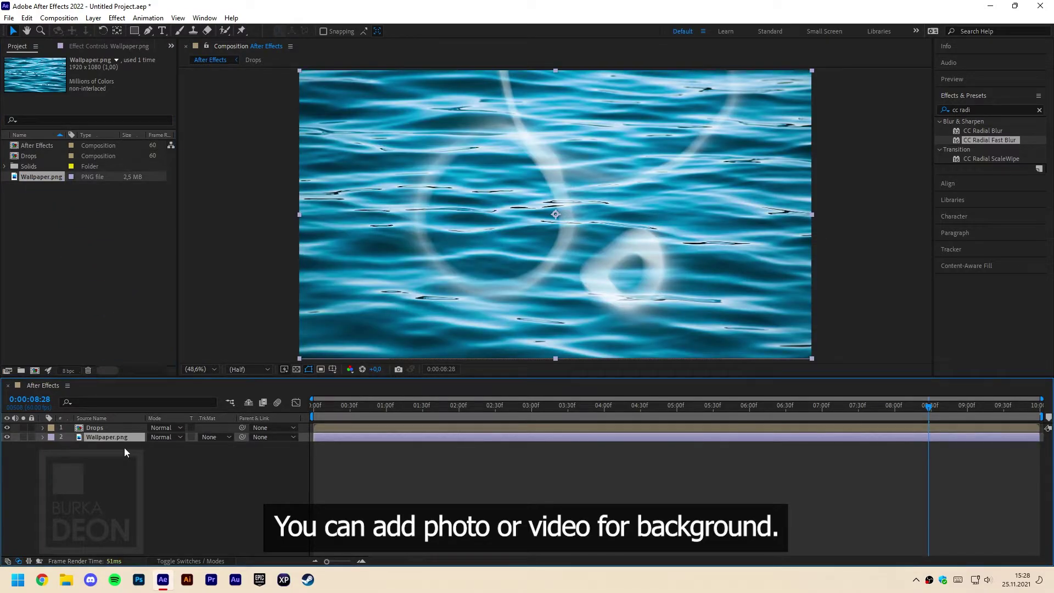
click(120, 455)
Step: Create an adjustment layer above the Drops layer and apply the Caustics effect to it
right_click(120, 456)
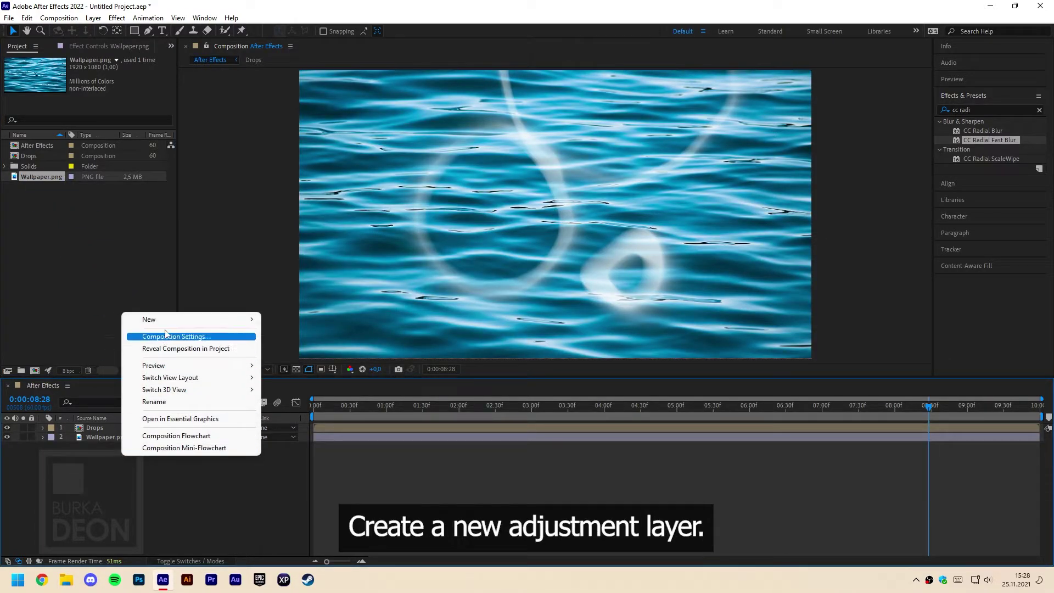
mouse_move(164, 320)
click(323, 411)
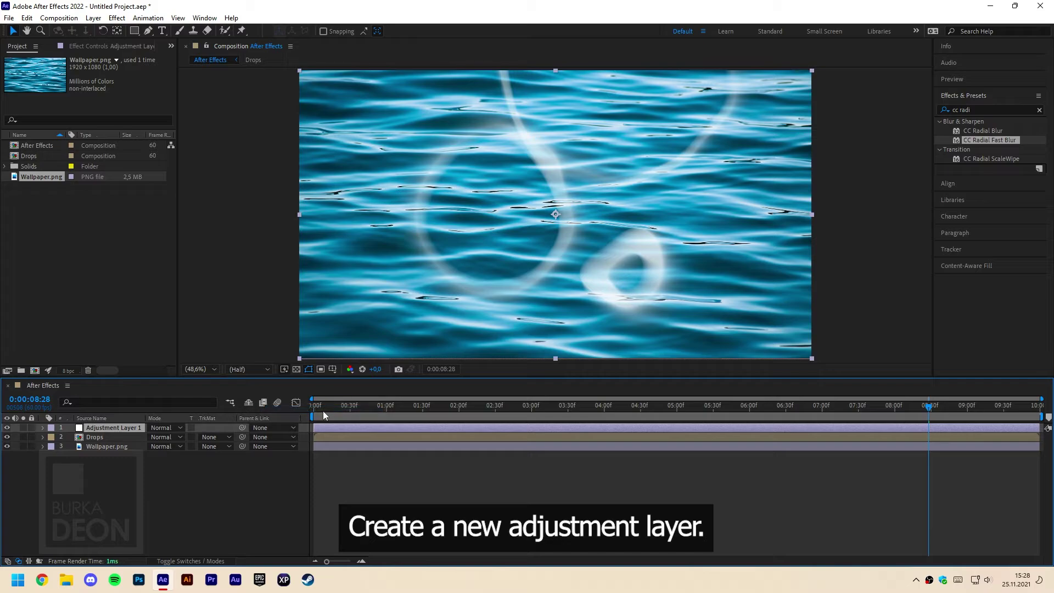
click(976, 111)
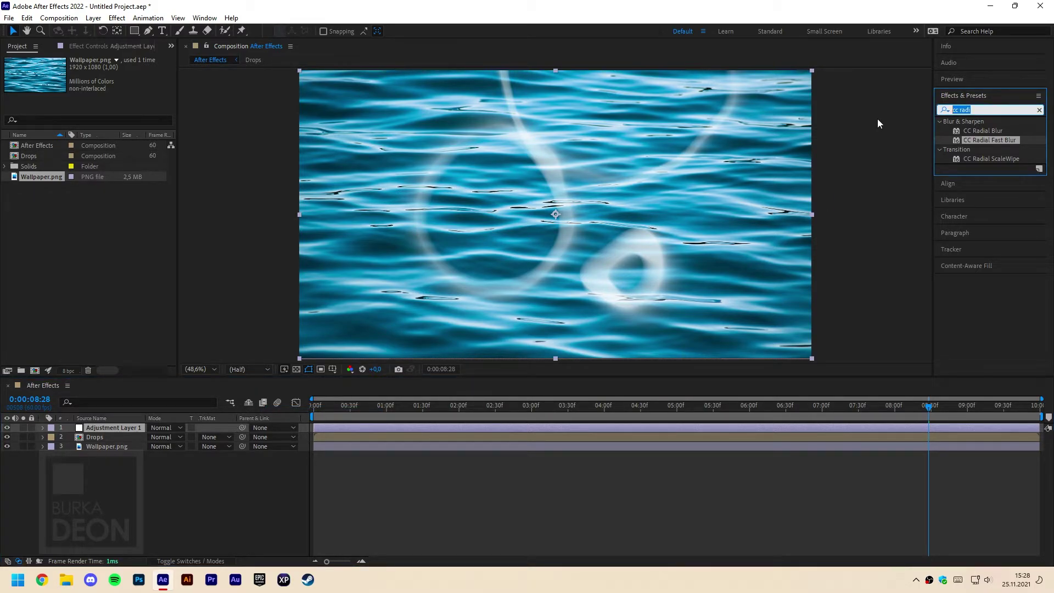
text(caus)
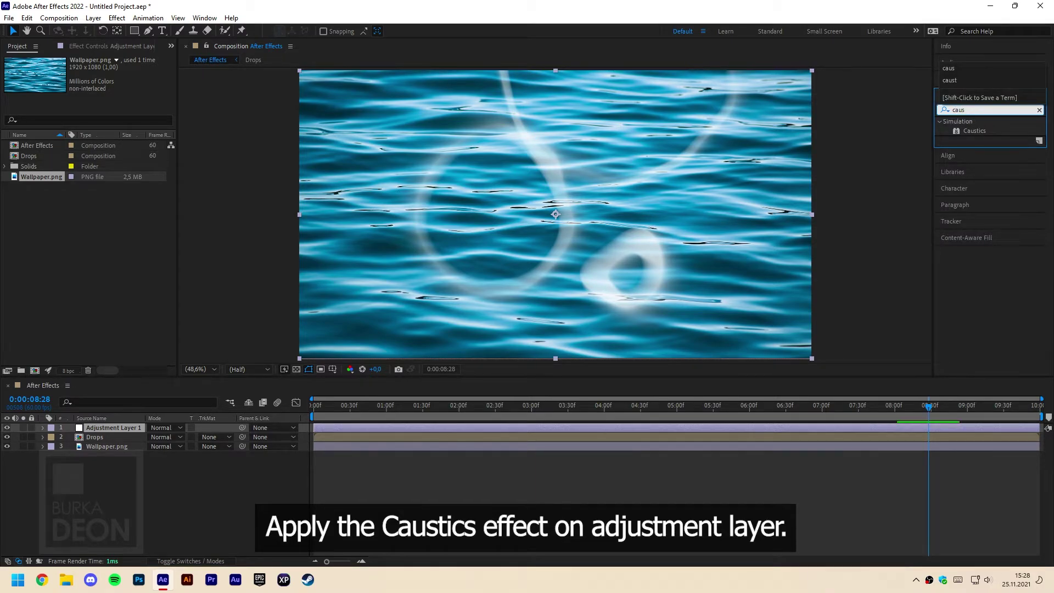
drag(981, 135, 113, 426)
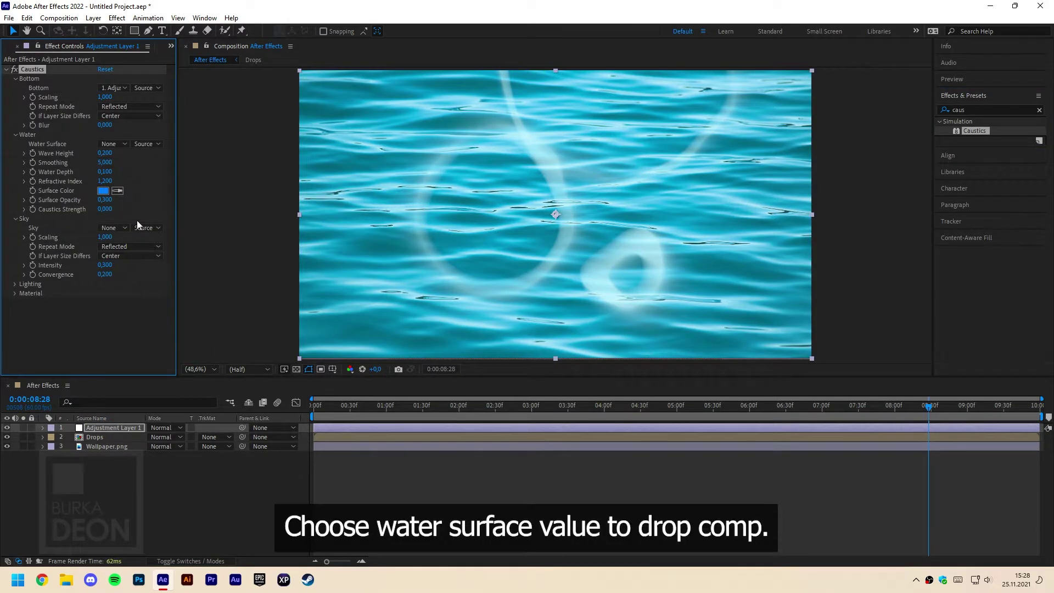
Step: Set the Caustics Water Surface to the Drops layer and its Surface Color to white (FFFFFF)
click(117, 144)
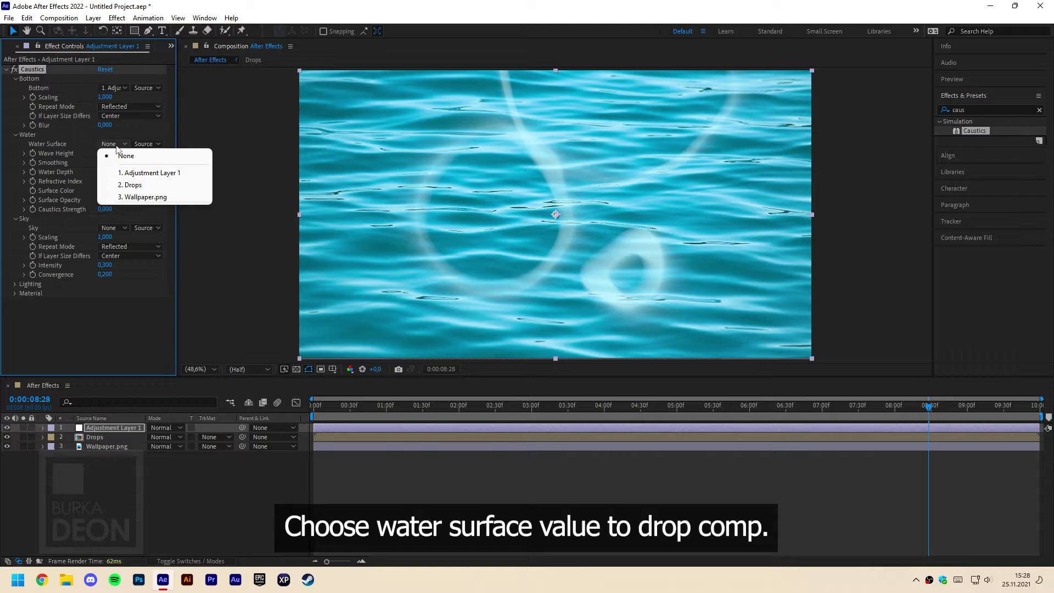
click(123, 186)
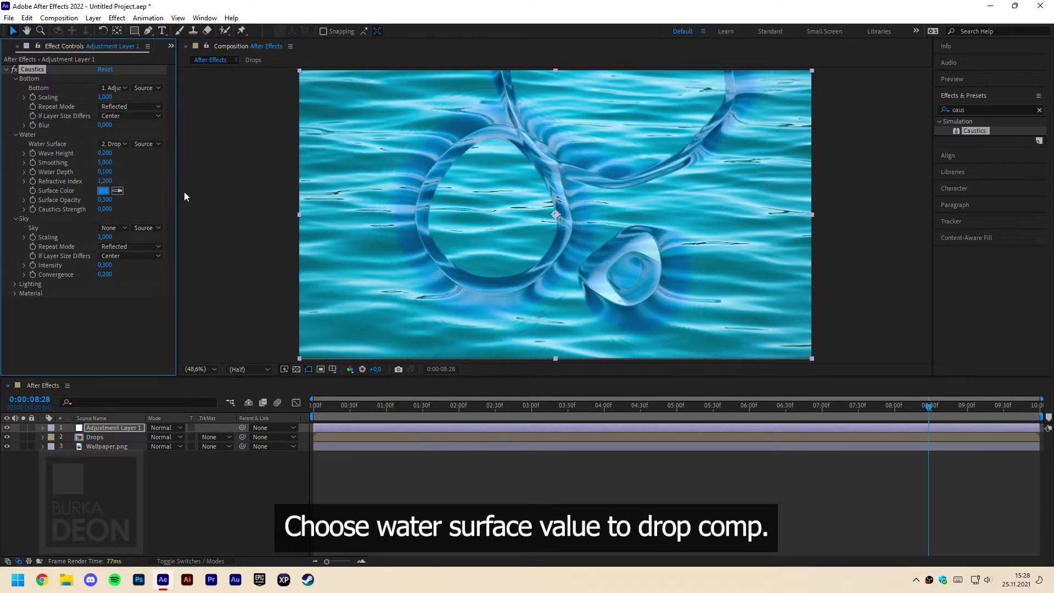
click(103, 190)
drag(645, 181, 606, 149)
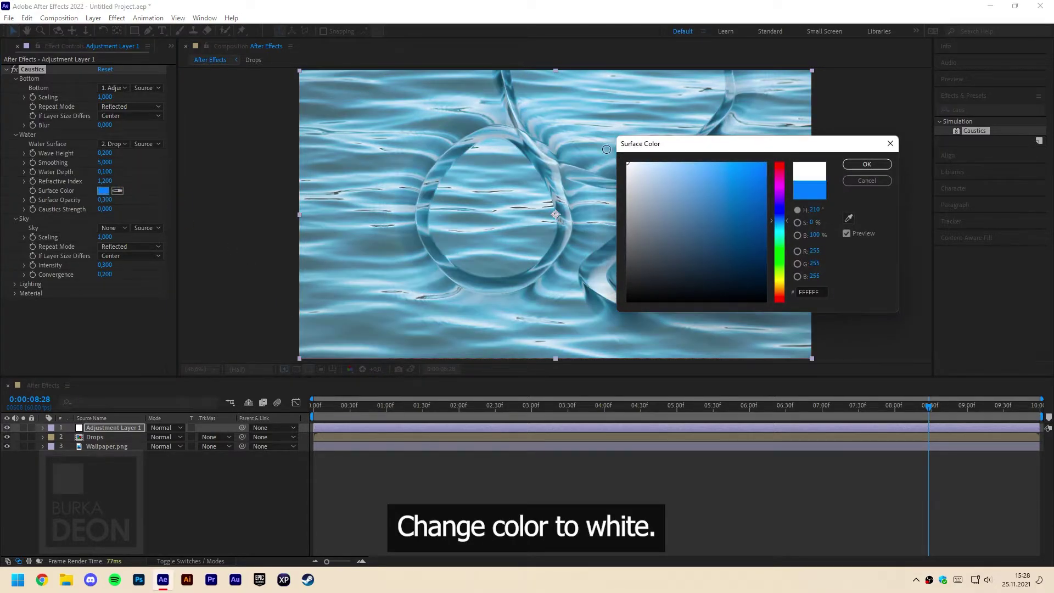
click(866, 164)
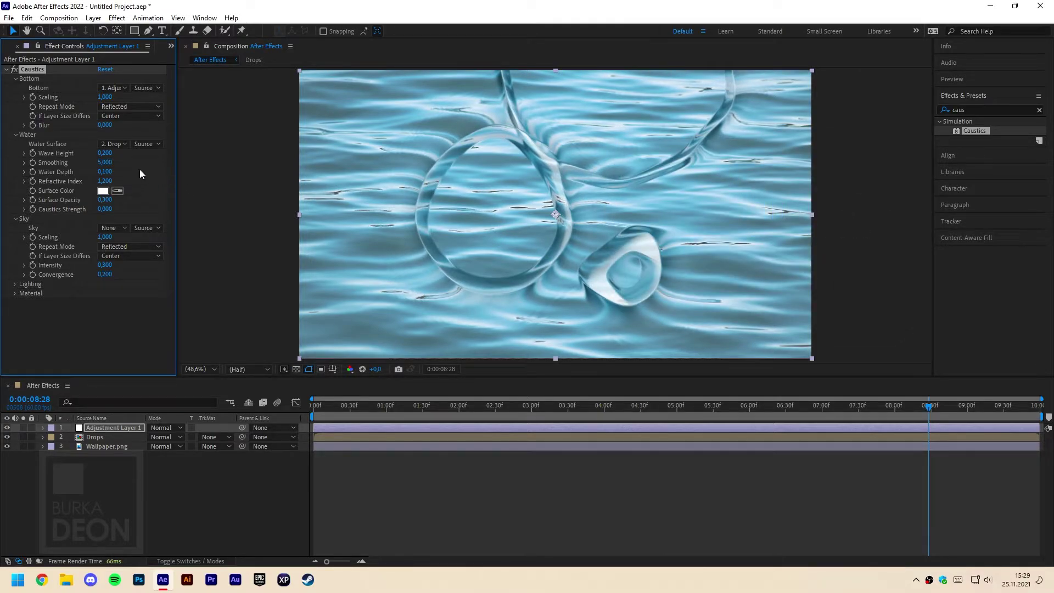
Step: Set the Caustics Wave Height to 0,3, Smoothing to 7 and Water Depth to 0,3
click(104, 153)
text(0,3)
key(Return)
click(105, 162)
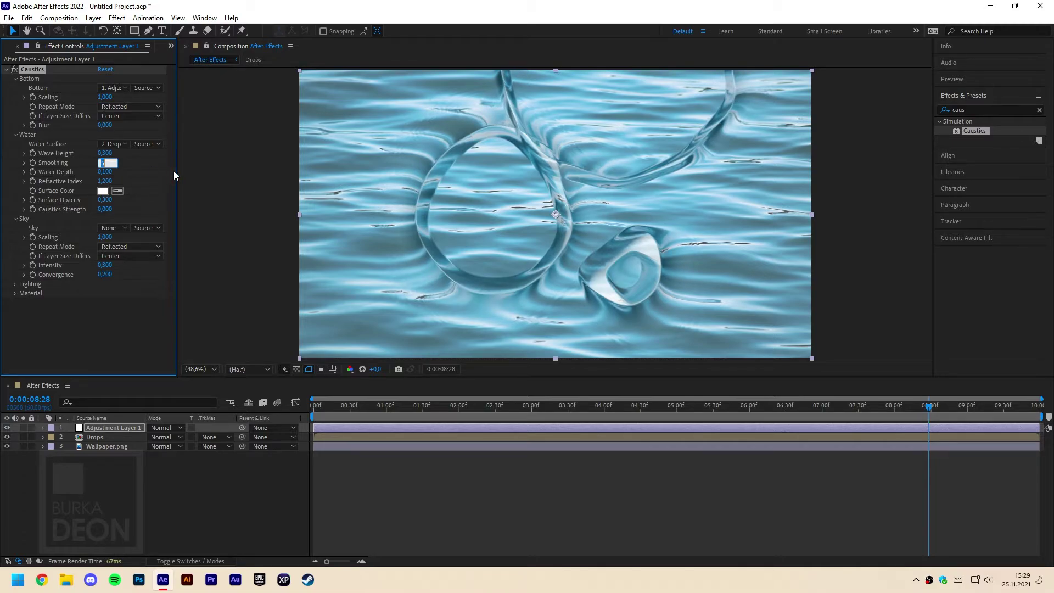
text(7)
key(Return)
drag(109, 171, 166, 171)
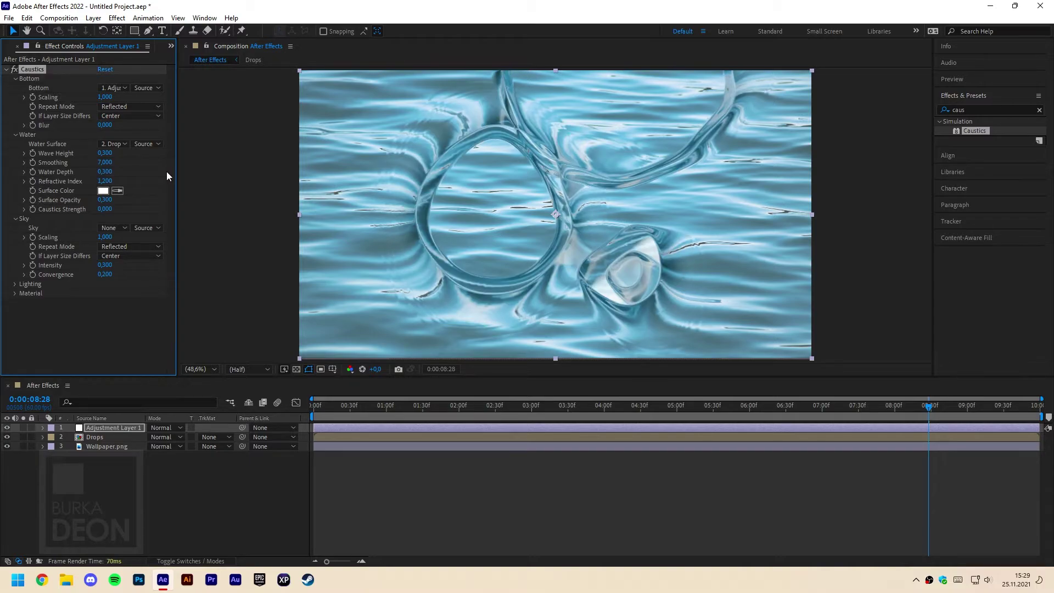
Step: Set the Caustics Refractive Index to 1,5 and Surface Opacity to 0
click(105, 181)
text(1,5)
key(Return)
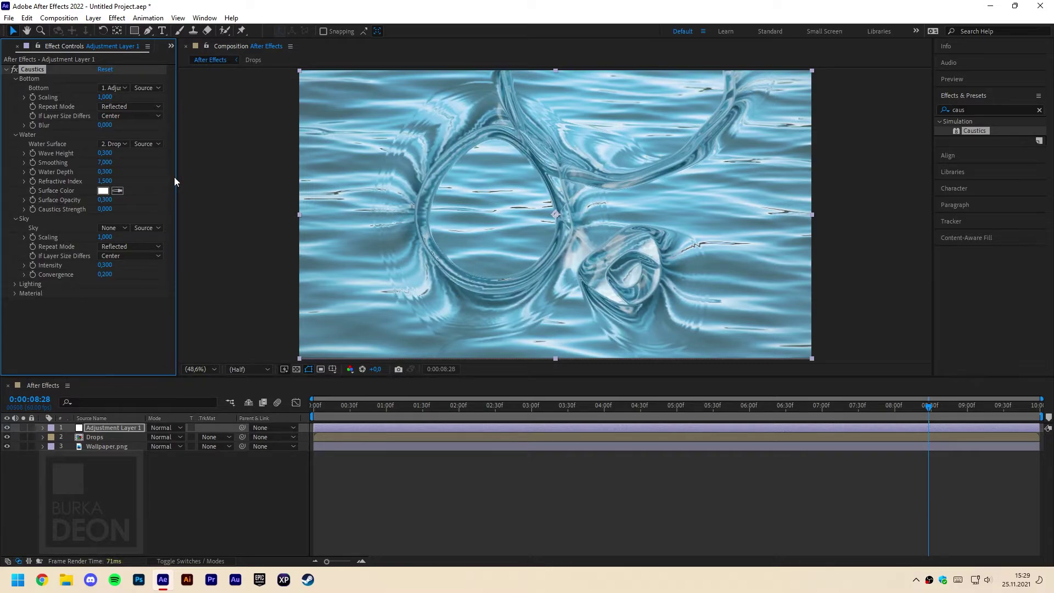
key(shift+Tab)
text(0)
key(Return)
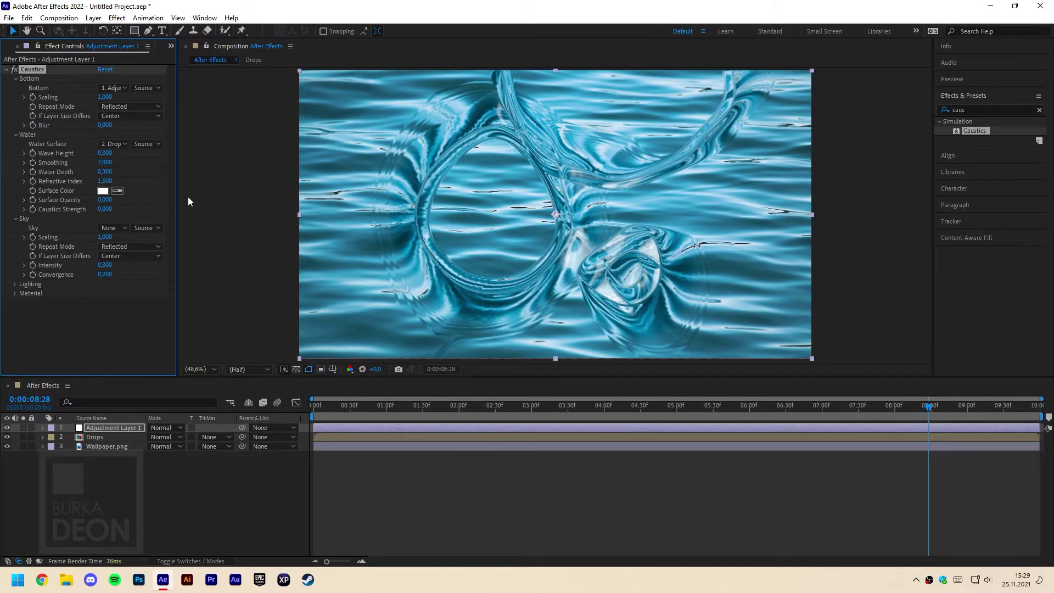
Step: Set the Caustics Light Intensity and Ambient Light to 0 and preview the ripples along the timeline
click(14, 285)
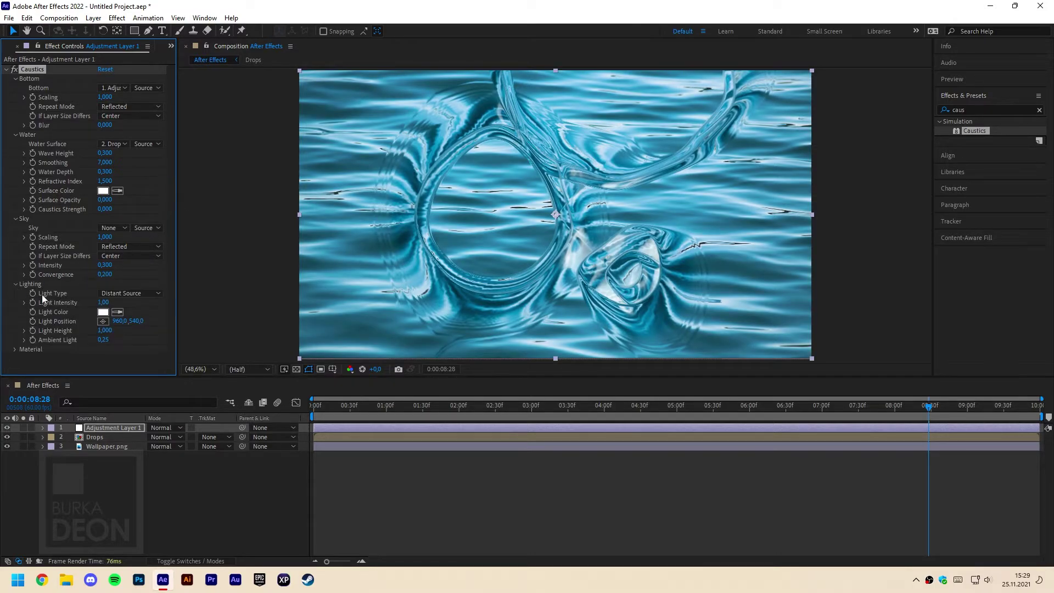
click(105, 303)
text(0)
key(Return)
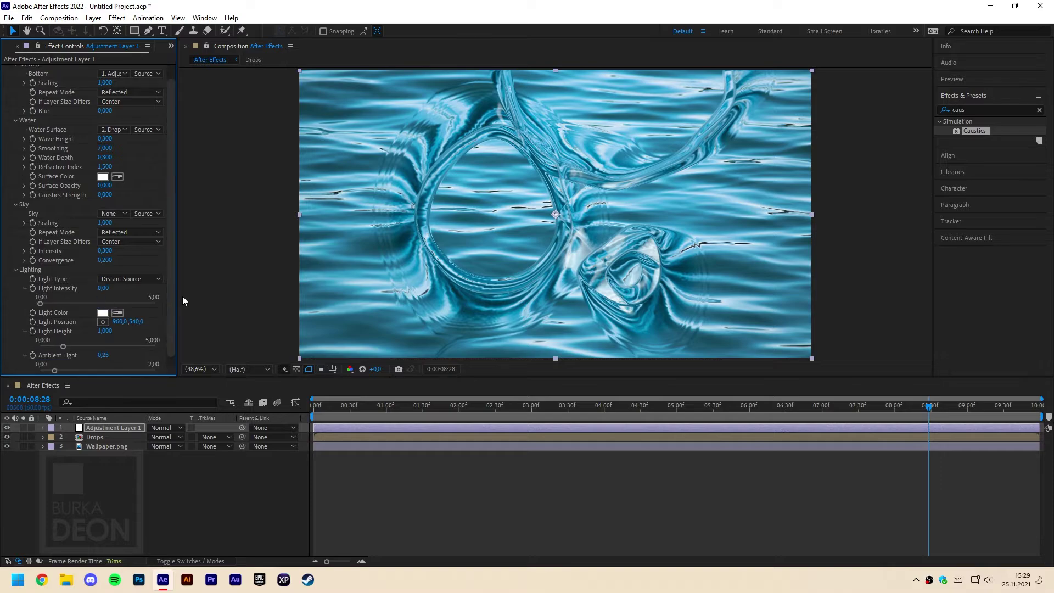
drag(109, 355, 103, 354)
click(103, 354)
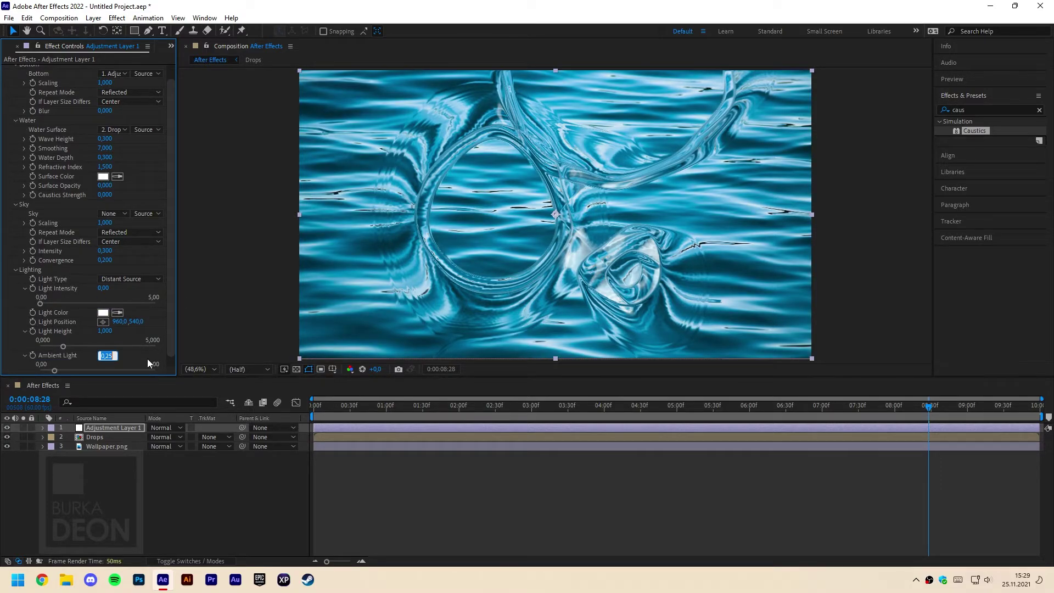
text(0)
key(Return)
drag(380, 403, 642, 433)
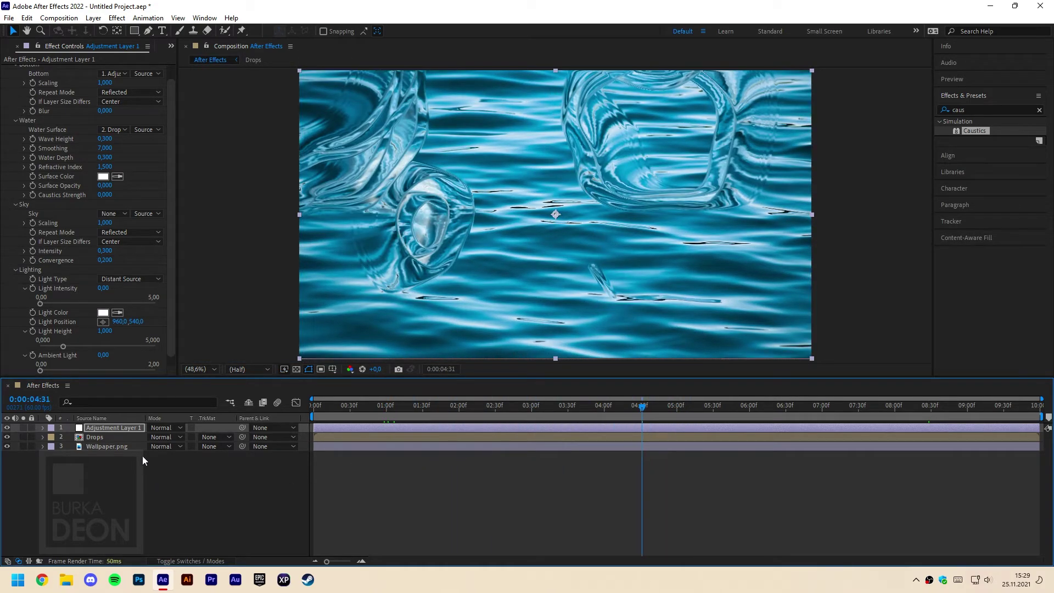
Step: Collapse the Caustics settings and apply the Levels effect to the adjustment layer below Caustics
scroll(10, 104, up, 1)
click(7, 69)
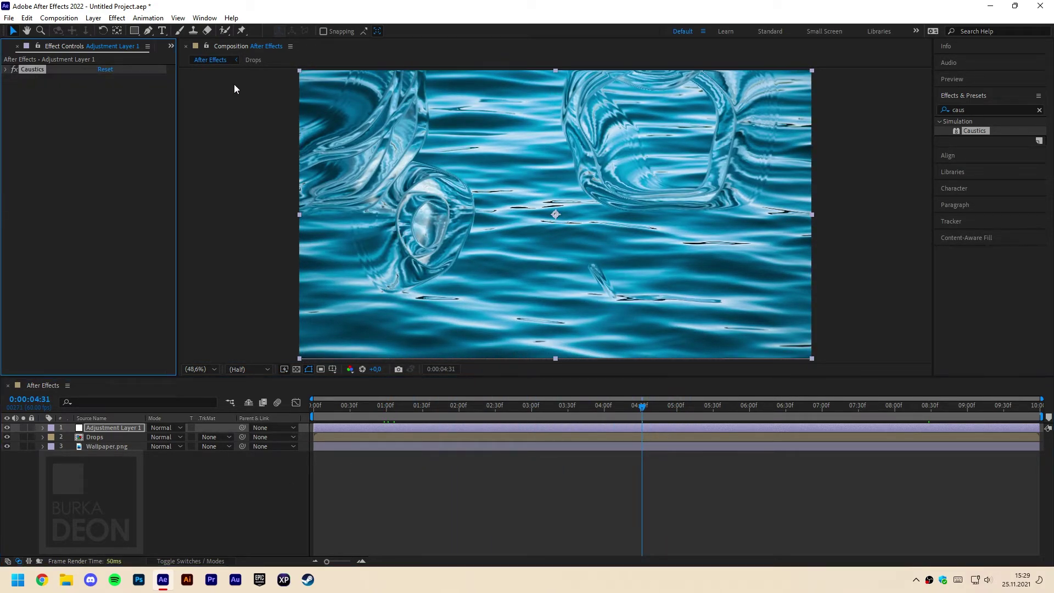
click(968, 110)
text(leve)
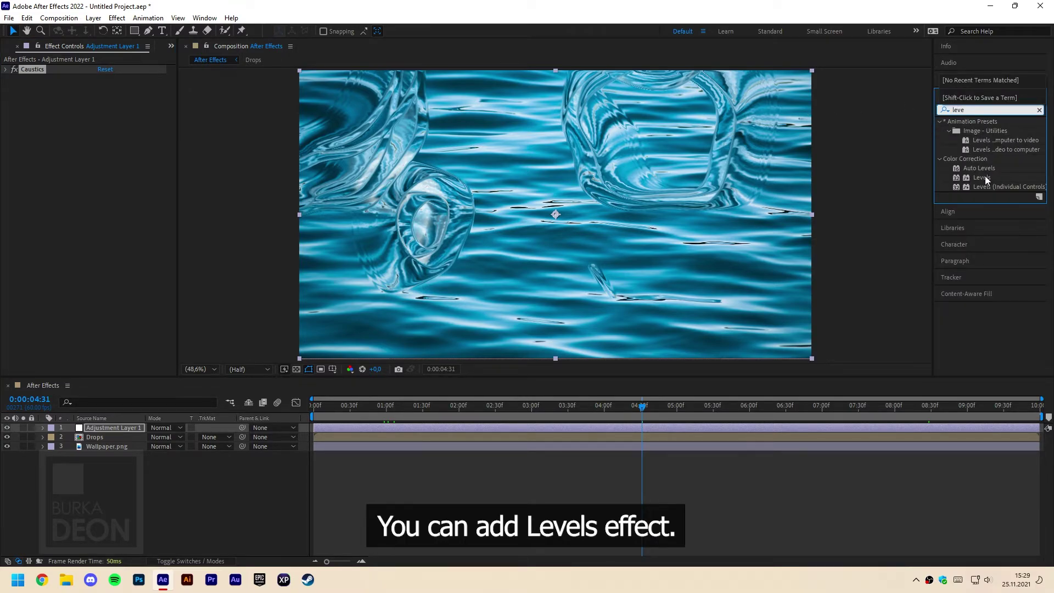
drag(985, 175, 86, 103)
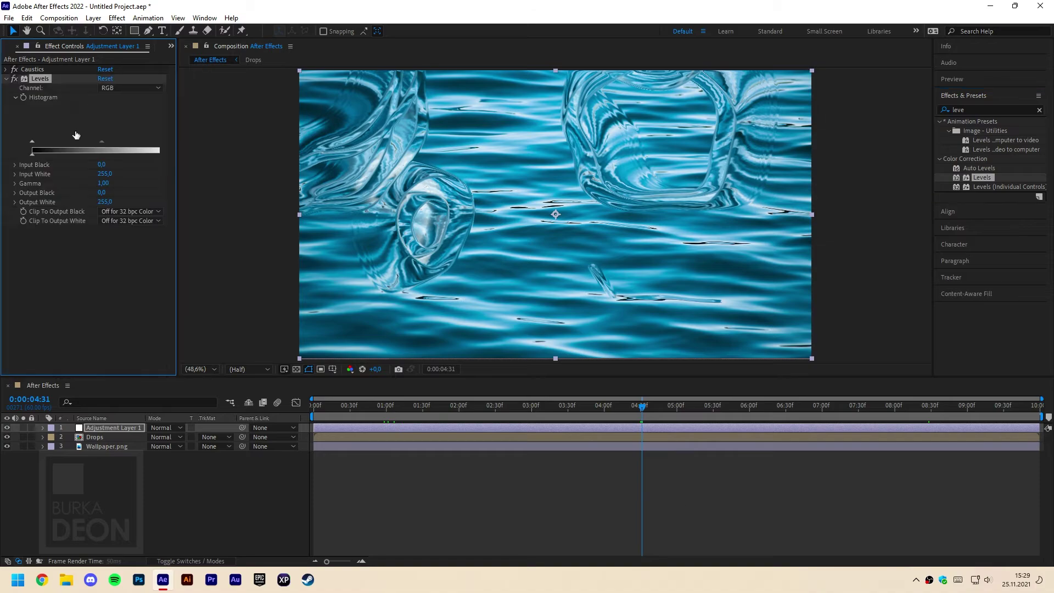
Step: Set the Levels Input Black to 10 on the adjustment layer
drag(97, 166, 120, 167)
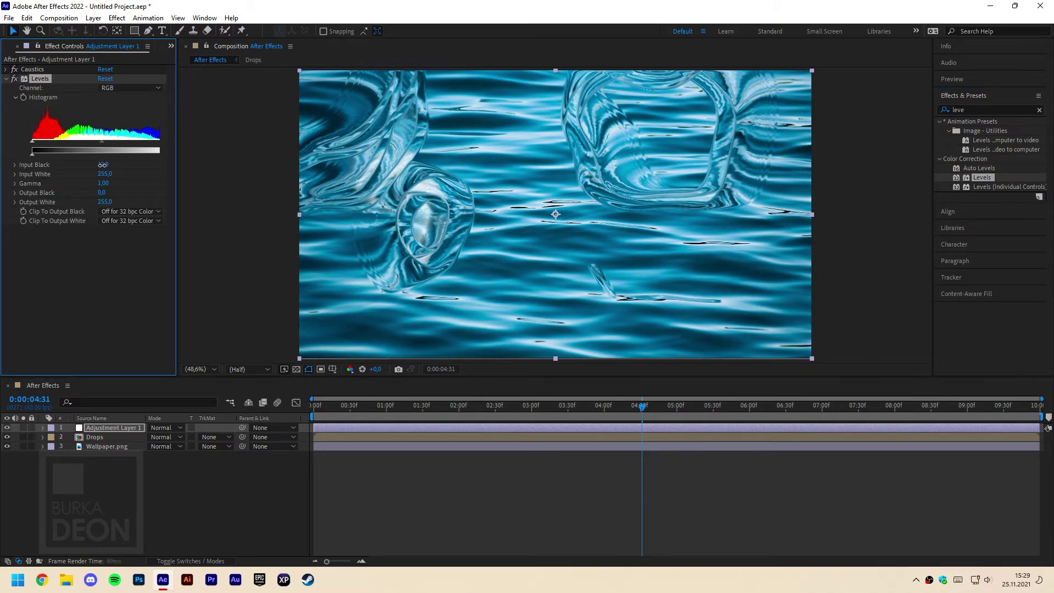
click(104, 165)
text(10)
key(Return)
click(56, 259)
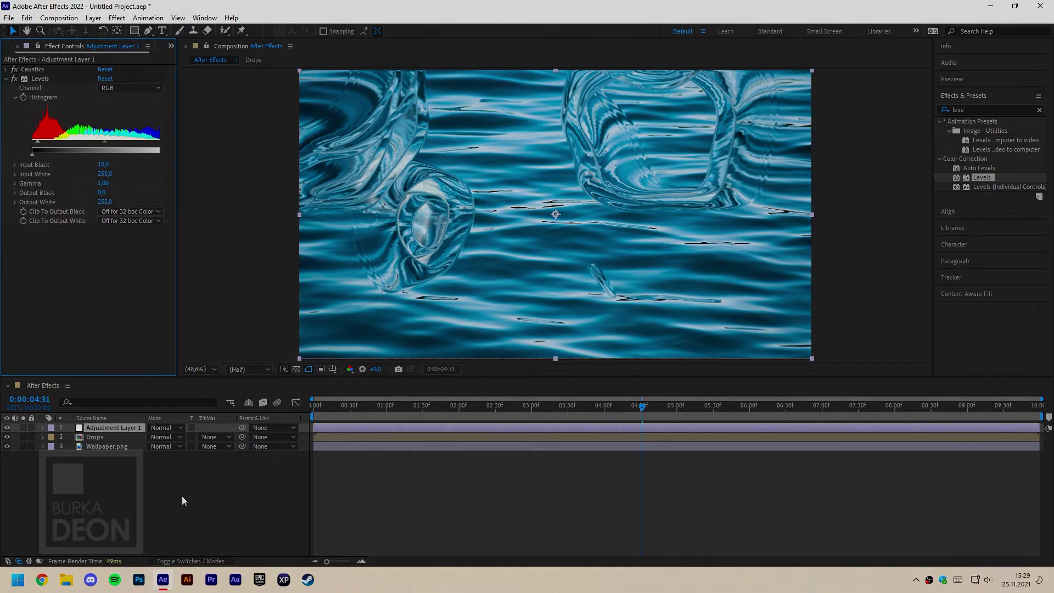